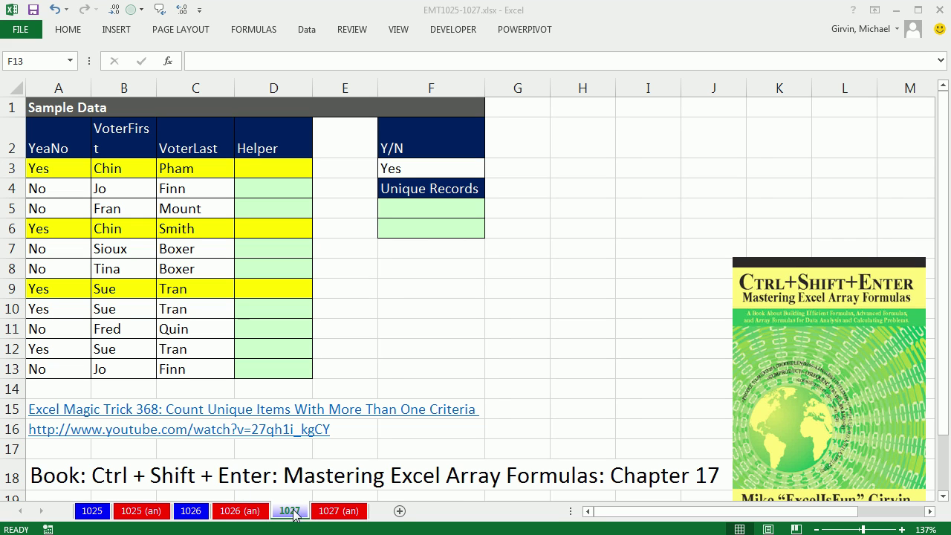
Step: Widen column B to fit the VoterFirst header on one line and move the book cover picture up to about row 6
{"action": "left_click", "coordinate": [481, 21]}
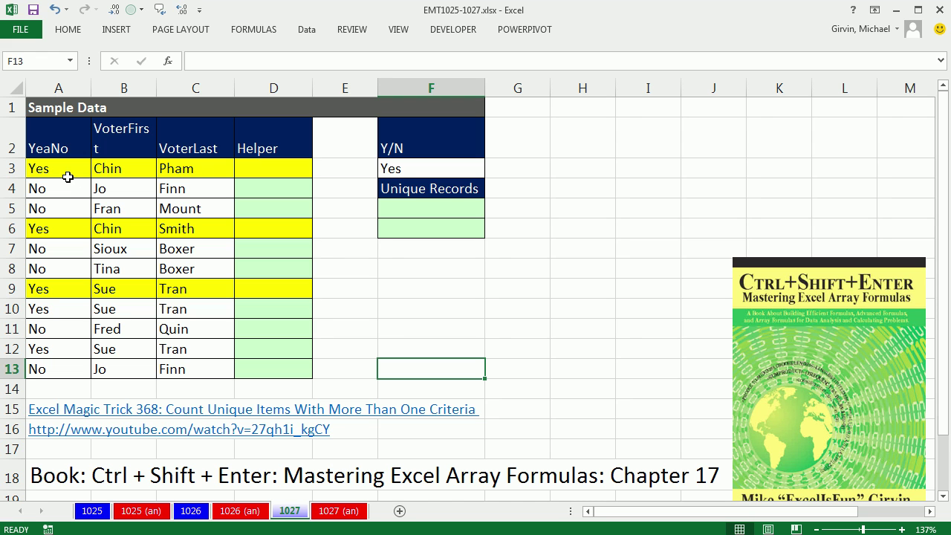
{"action": "left_click_drag", "start_coordinate": [156, 89], "coordinate": [163, 91]}
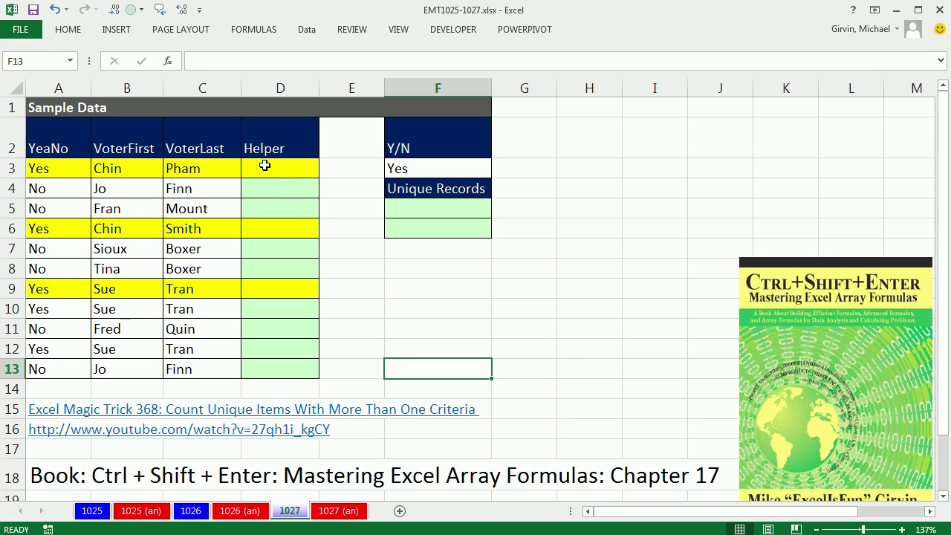
{"action": "left_click_drag", "start_coordinate": [264, 165], "coordinate": [254, 364]}
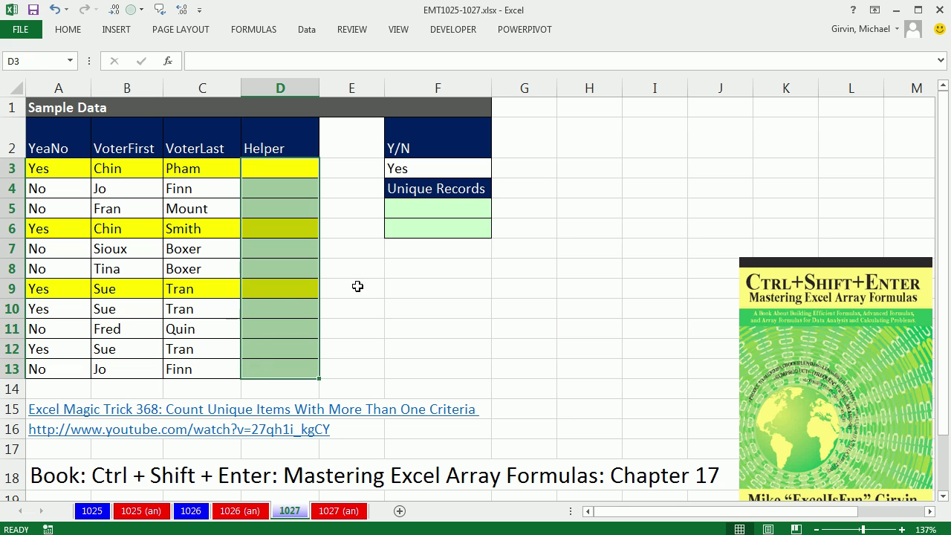
{"action": "left_click", "coordinate": [395, 230]}
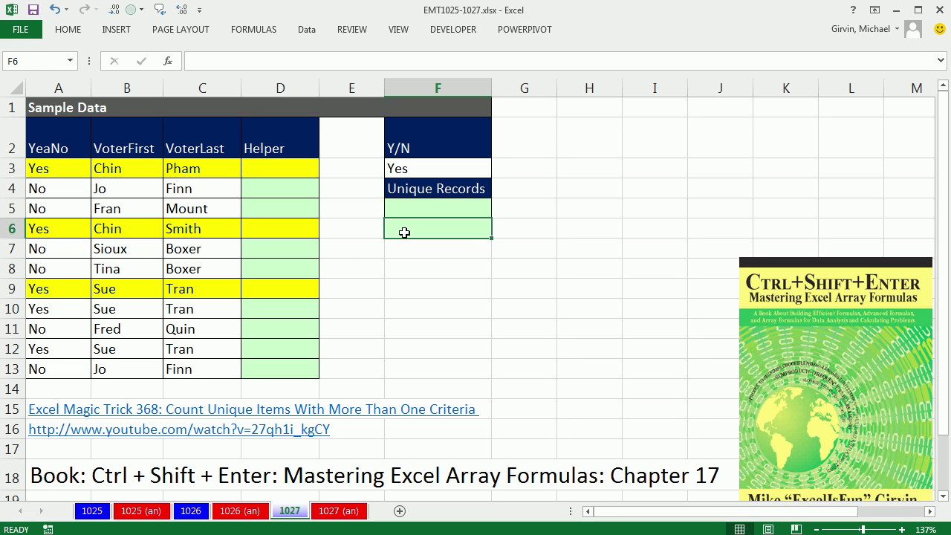
{"action": "left_click", "coordinate": [441, 207]}
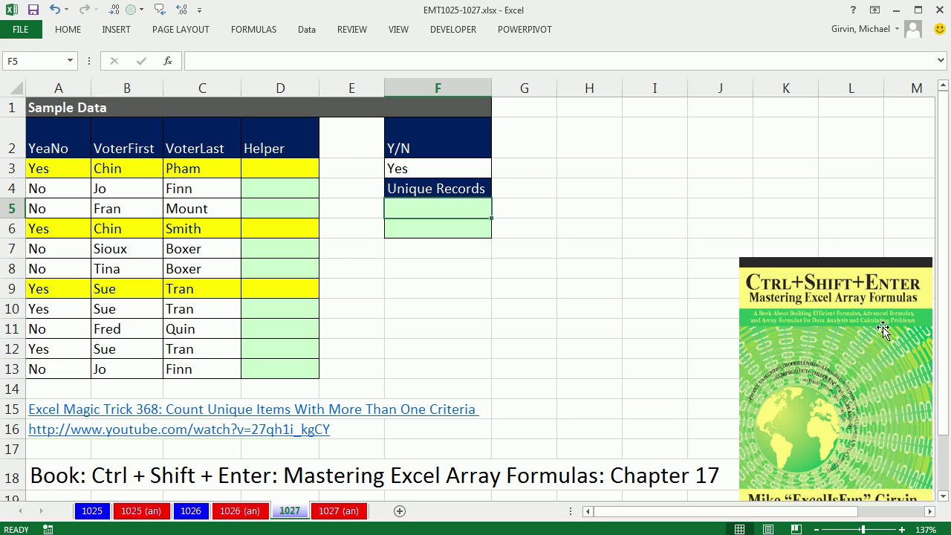
{"action": "left_click_drag", "start_coordinate": [819, 369], "coordinate": [807, 345]}
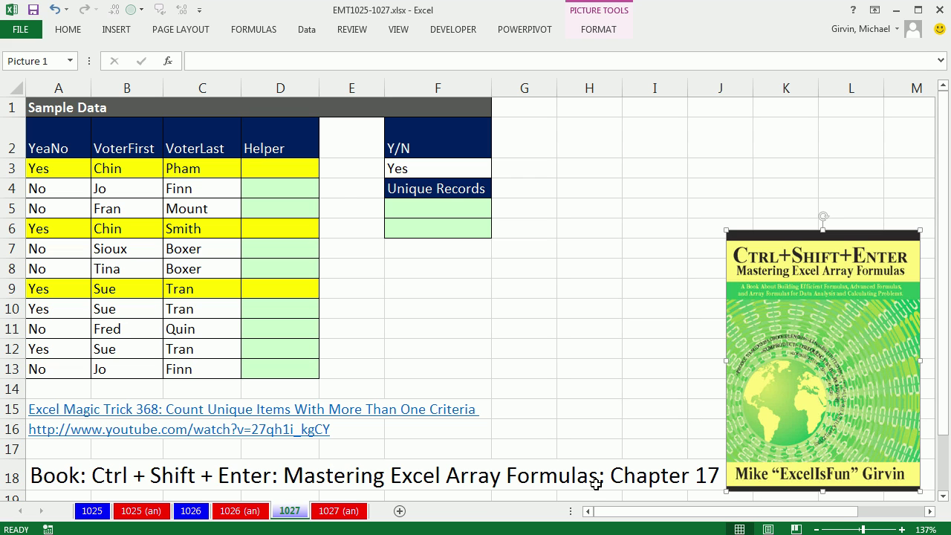
Step: Start a COUNTIFS formula in D3 with the expanding range $A$3:A3 and the absolute criterion $F$3
{"action": "left_click", "coordinate": [280, 169]}
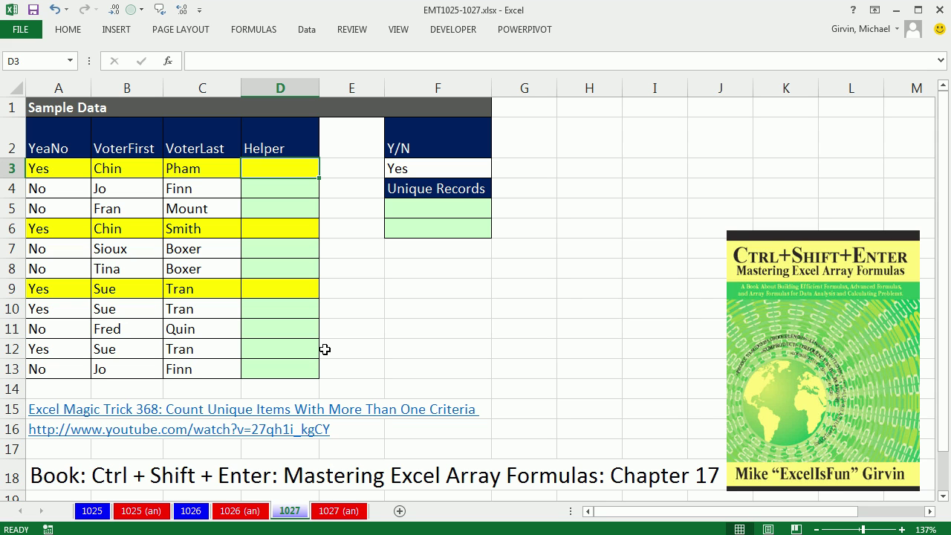
{"action": "type", "text": "=coun"}
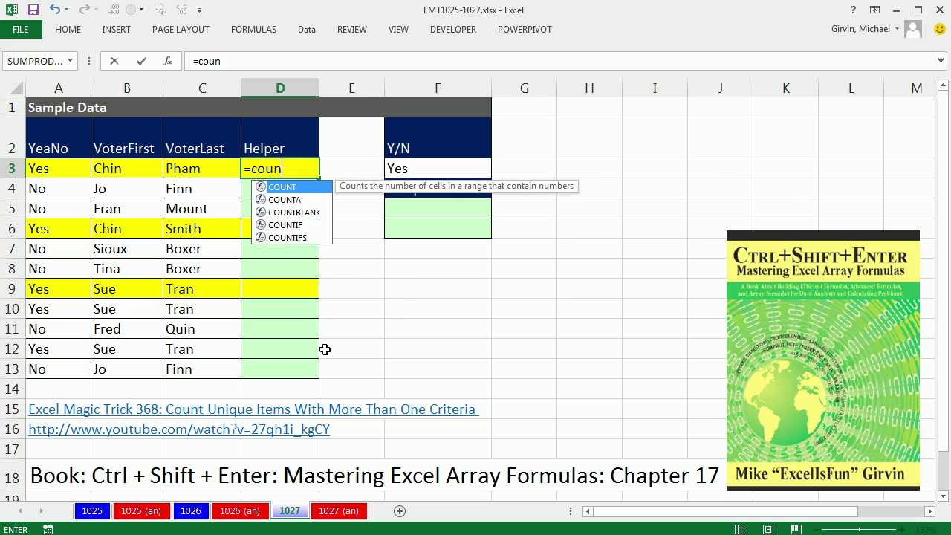
{"action": "type", "text": "tifs"}
{"action": "key", "text": "Tab"}
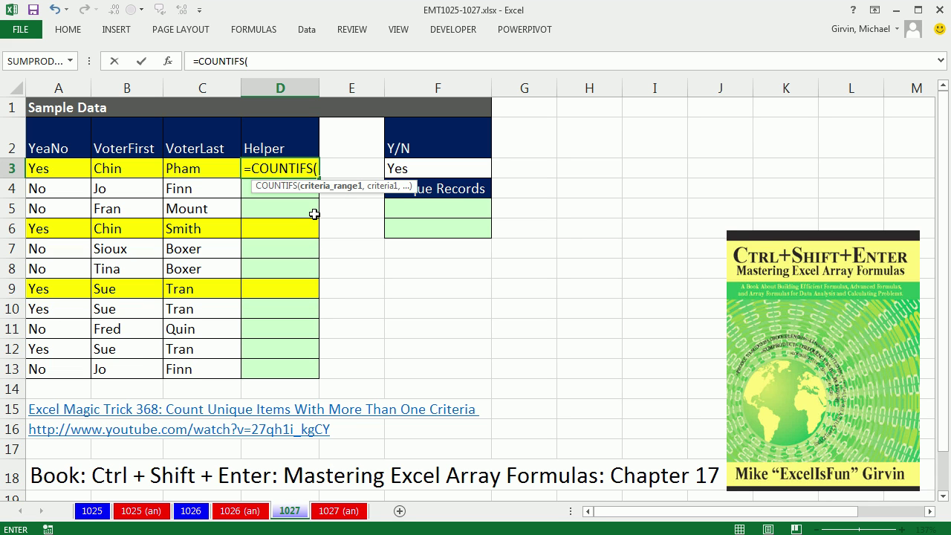
{"action": "left_click", "coordinate": [47, 171]}
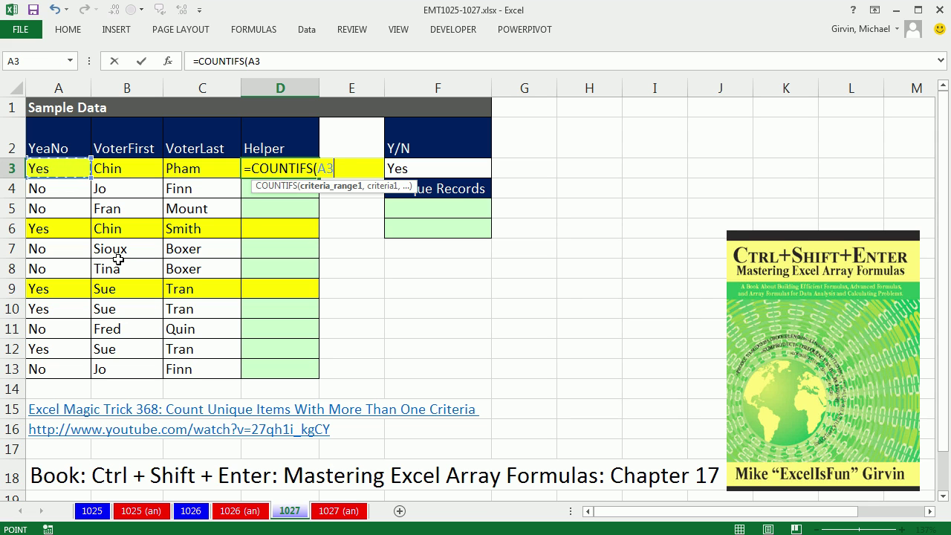
{"action": "key", "text": "F8"}
{"action": "type", "text": ","}
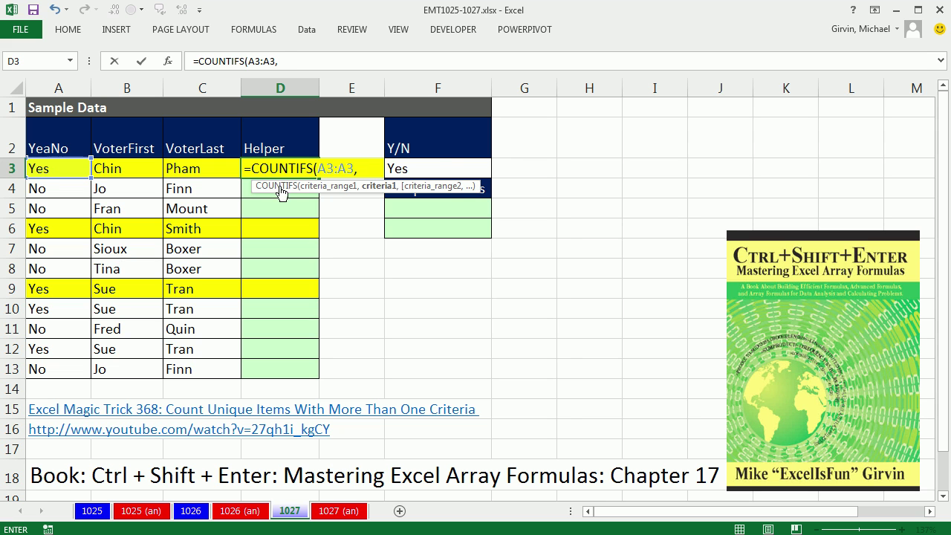
{"action": "left_click", "coordinate": [447, 172]}
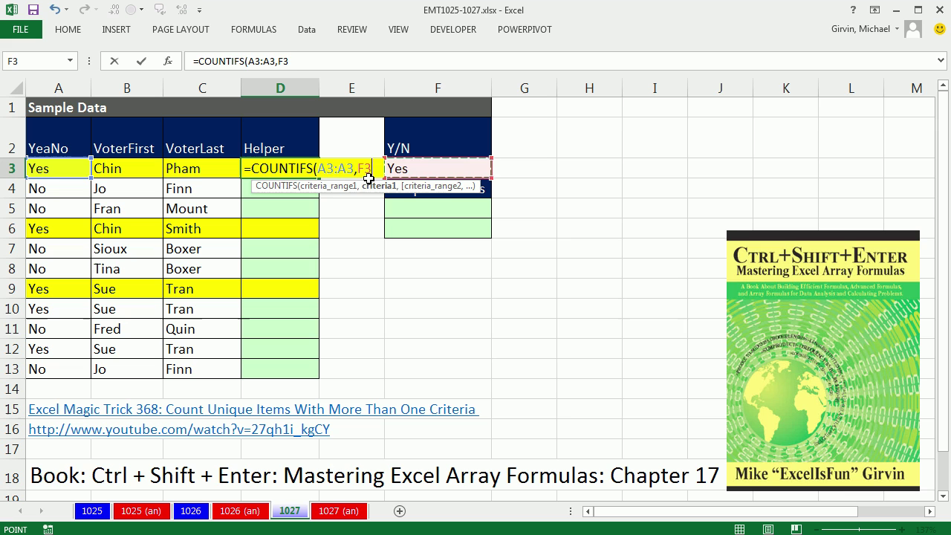
{"action": "key", "text": "F4"}
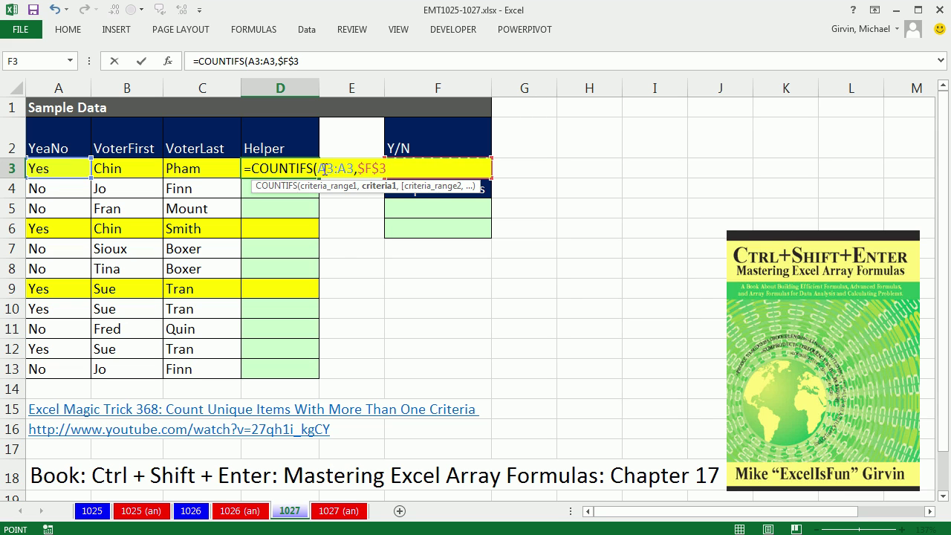
{"action": "left_click", "coordinate": [327, 170]}
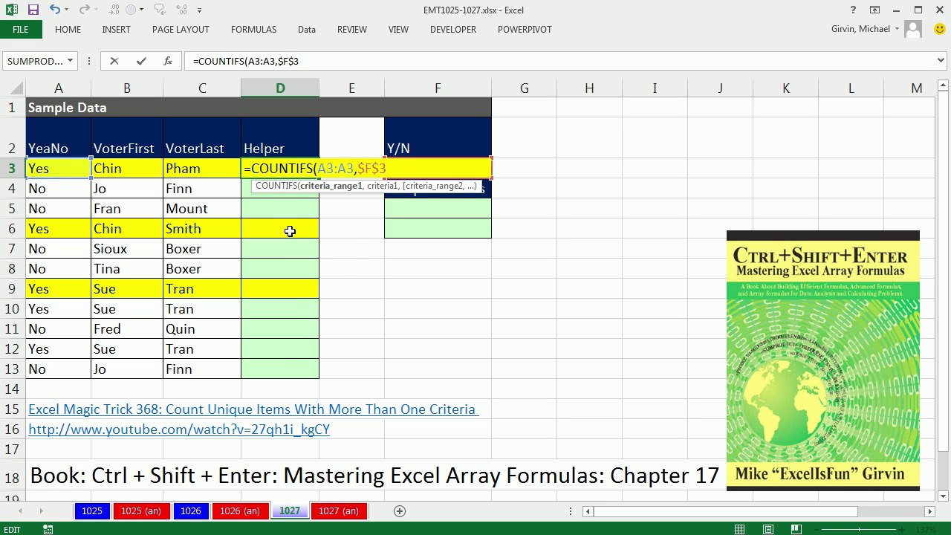
{"action": "left_click", "coordinate": [327, 169]}
{"action": "key", "text": "F4"}
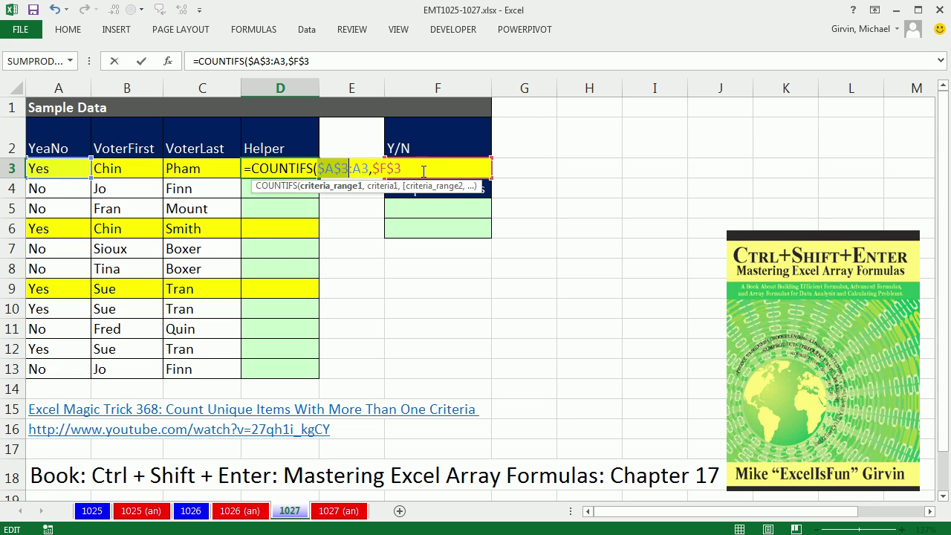
Step: Add a second COUNTIFS condition using the expanding range $B$3:B3 with the relative criterion B3
{"action": "type", "text": ","}
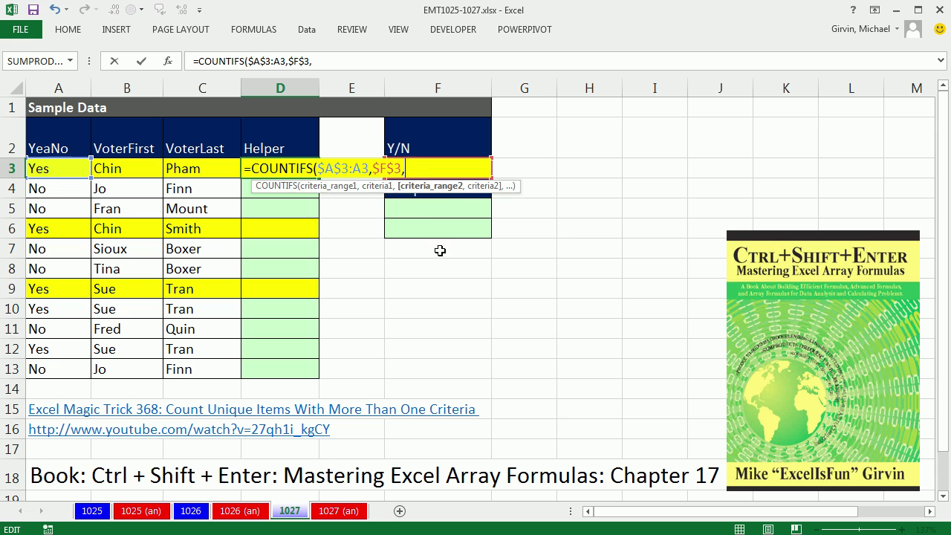
{"action": "left_click", "coordinate": [126, 169]}
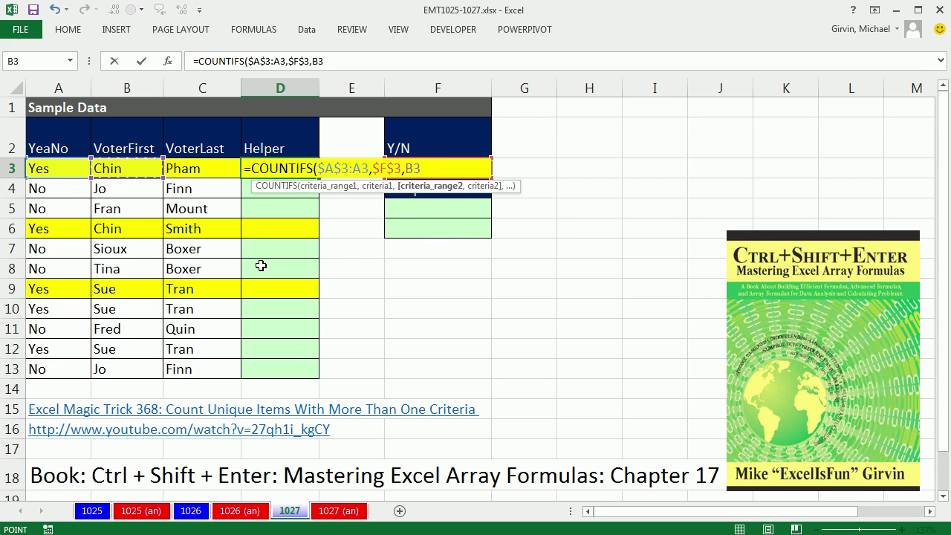
{"action": "type", "text": ":B3,"}
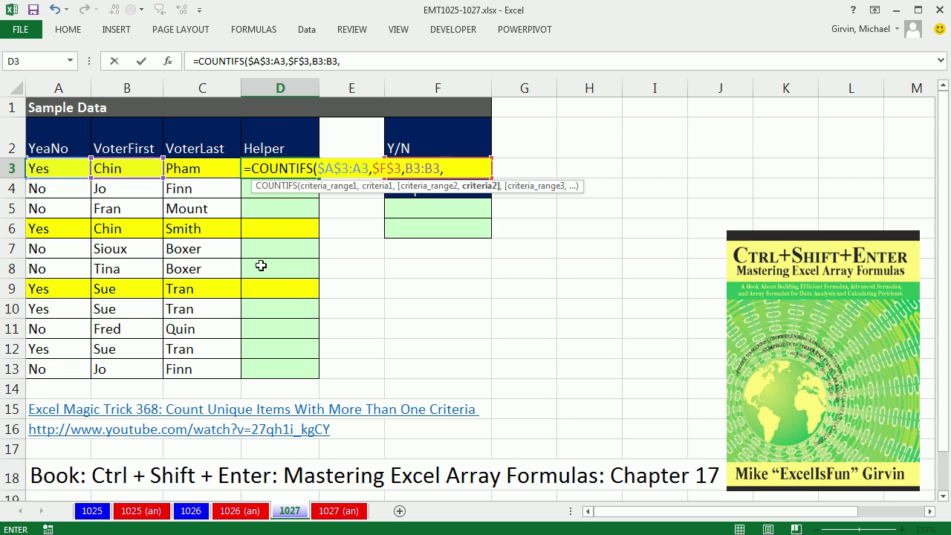
{"action": "left_click", "coordinate": [128, 170]}
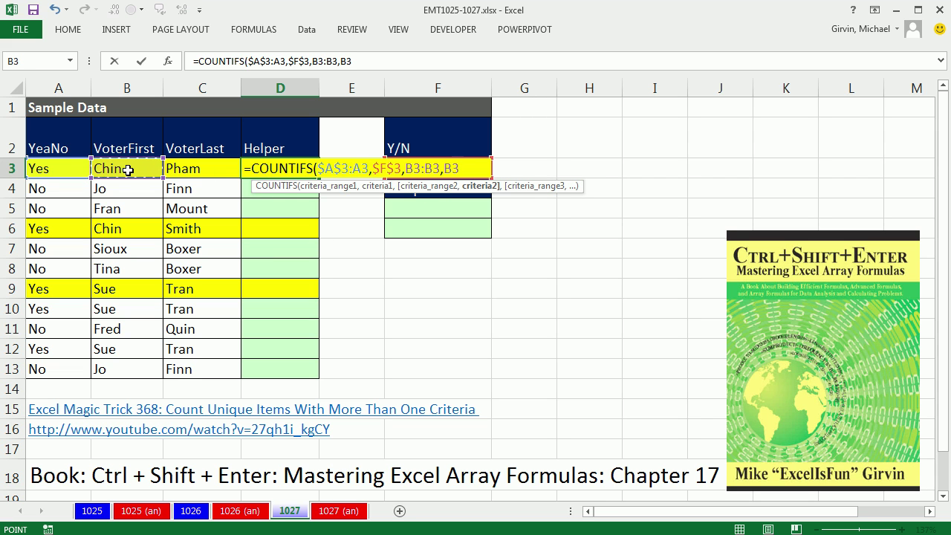
{"action": "left_click", "coordinate": [413, 162]}
{"action": "key", "text": "F4"}
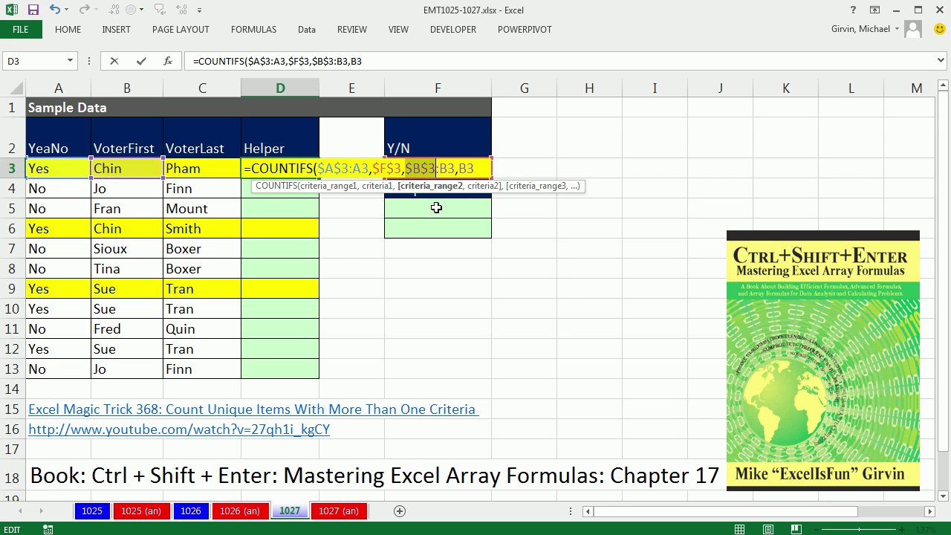
{"action": "left_click", "coordinate": [484, 168]}
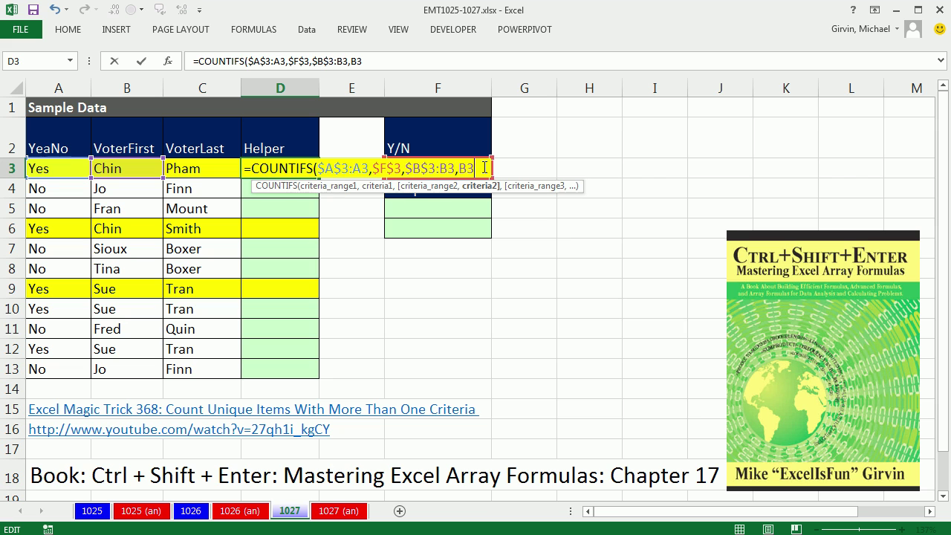
Step: Complete the D3 formula with the condition $C$3:C3, C3 and fill it down the Helper column through D13
{"action": "type", "text": ","}
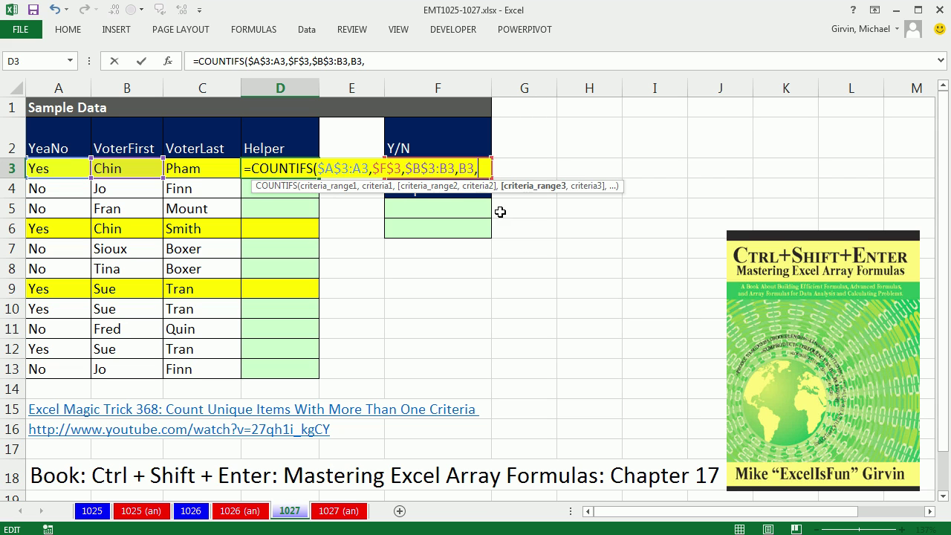
{"action": "left_click", "coordinate": [202, 171]}
{"action": "type", "text": ":C3,"}
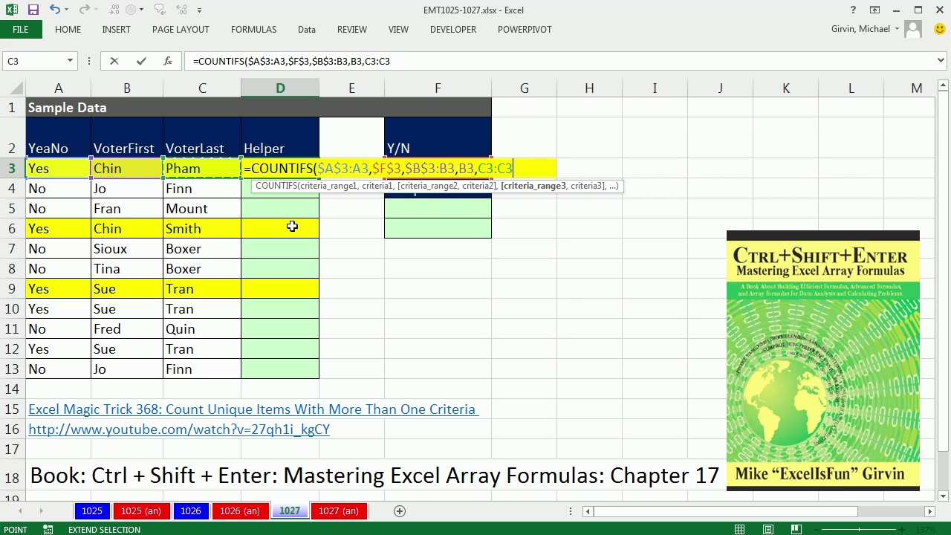
{"action": "left_click", "coordinate": [206, 173]}
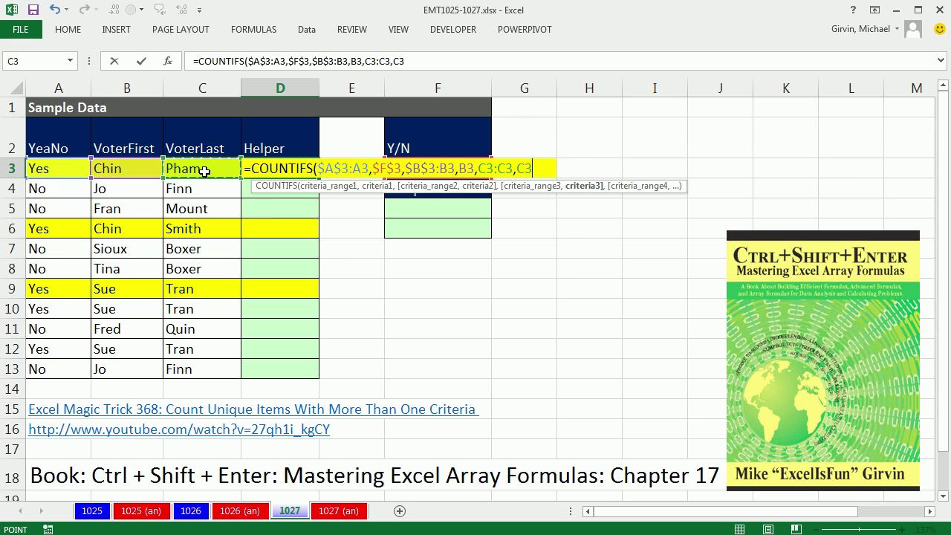
{"action": "left_click", "coordinate": [486, 169]}
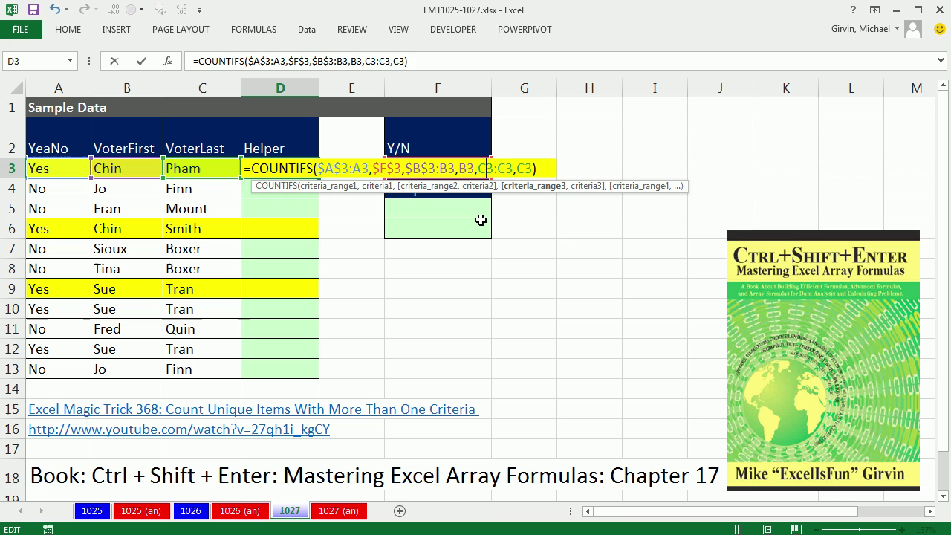
{"action": "key", "text": "F4"}
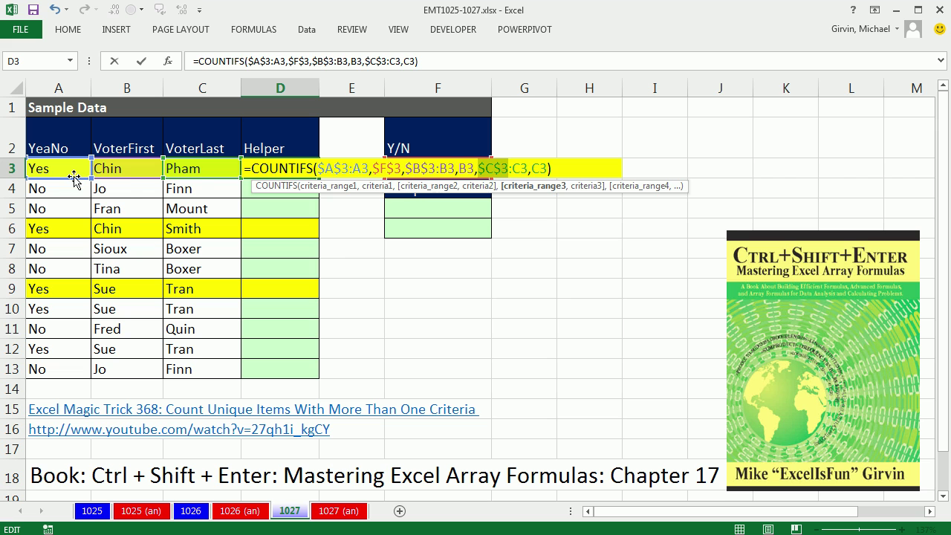
{"action": "key", "text": "ctrl+Return"}
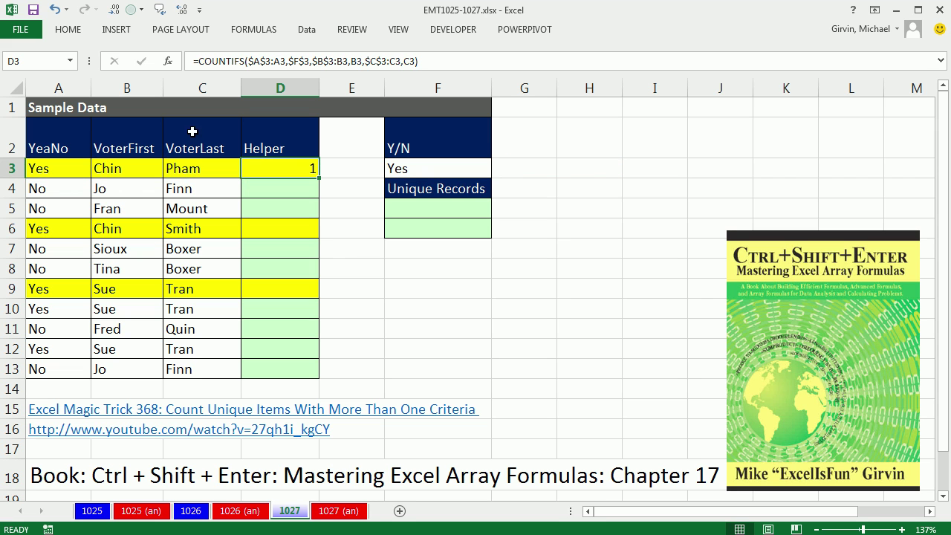
{"action": "left_click_drag", "start_coordinate": [318, 178], "coordinate": [318, 376]}
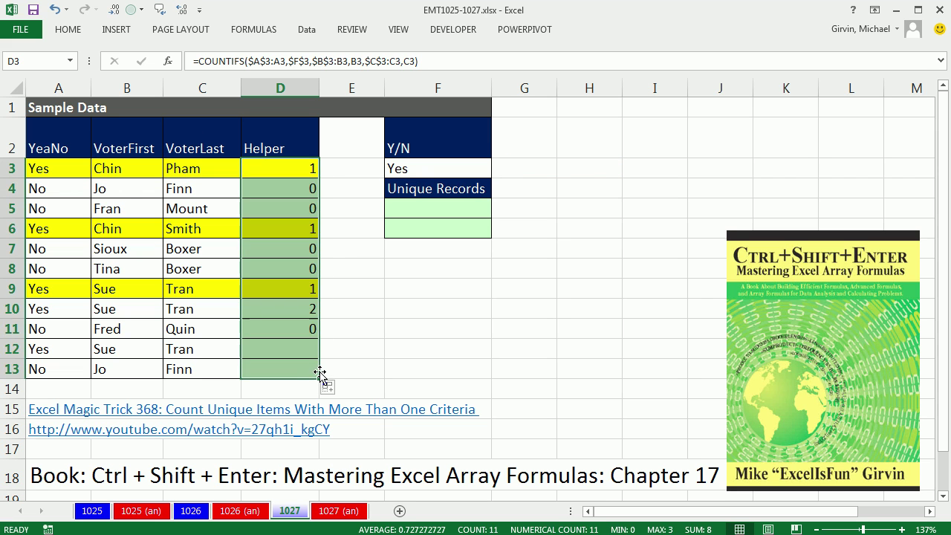
Step: Examine the cell references in the copied Helper formulas in D9, D10 and D12
{"action": "left_click", "coordinate": [274, 289]}
{"action": "key", "text": "F2"}
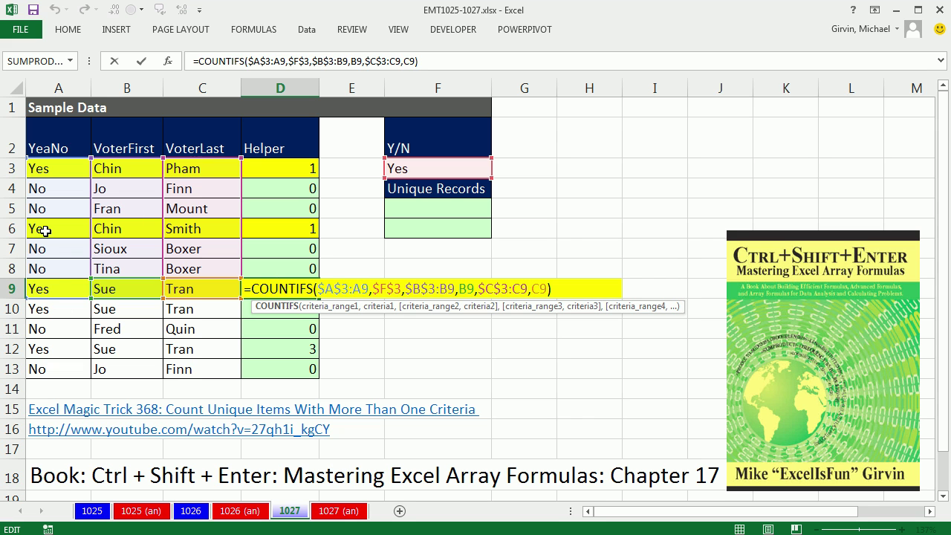
{"action": "key", "text": "Escape"}
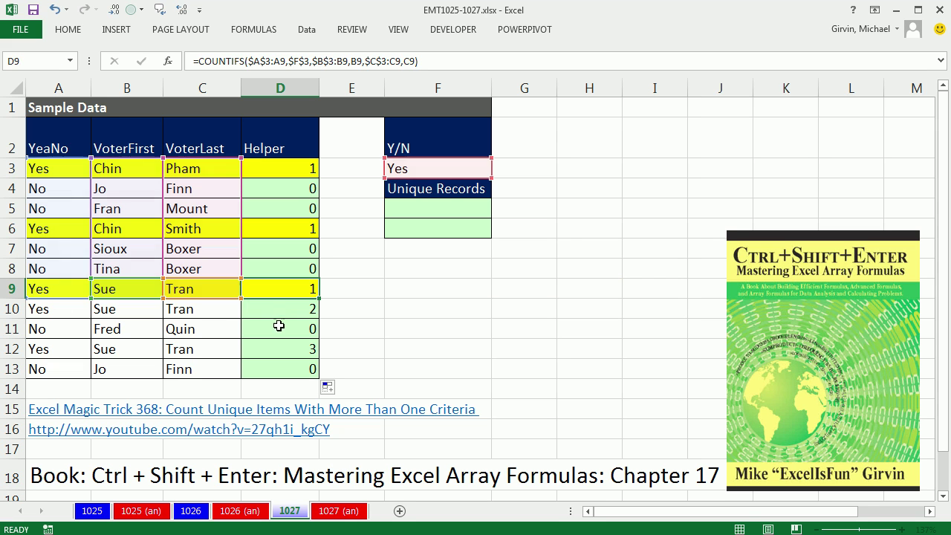
{"action": "double_click", "coordinate": [272, 309]}
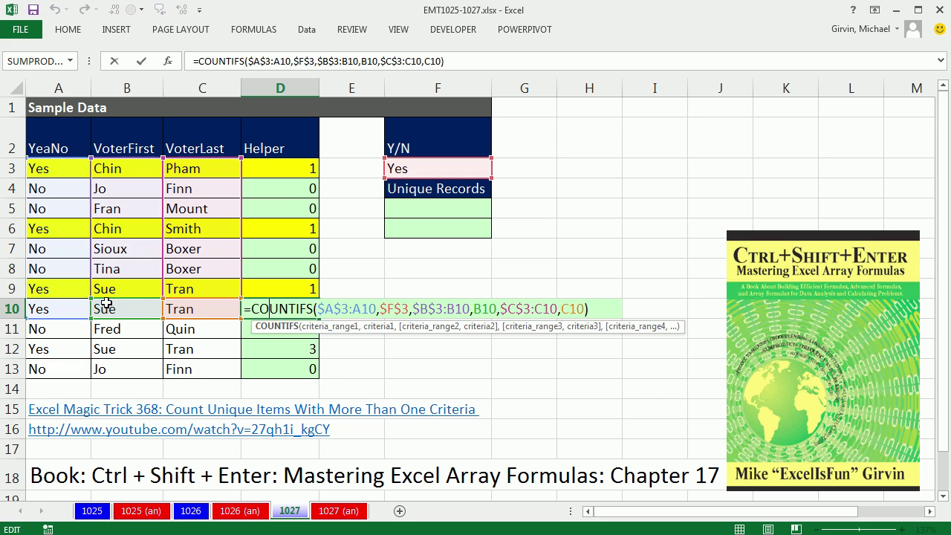
{"action": "key", "text": "Escape"}
{"action": "double_click", "coordinate": [290, 348]}
{"action": "key", "text": "Escape"}
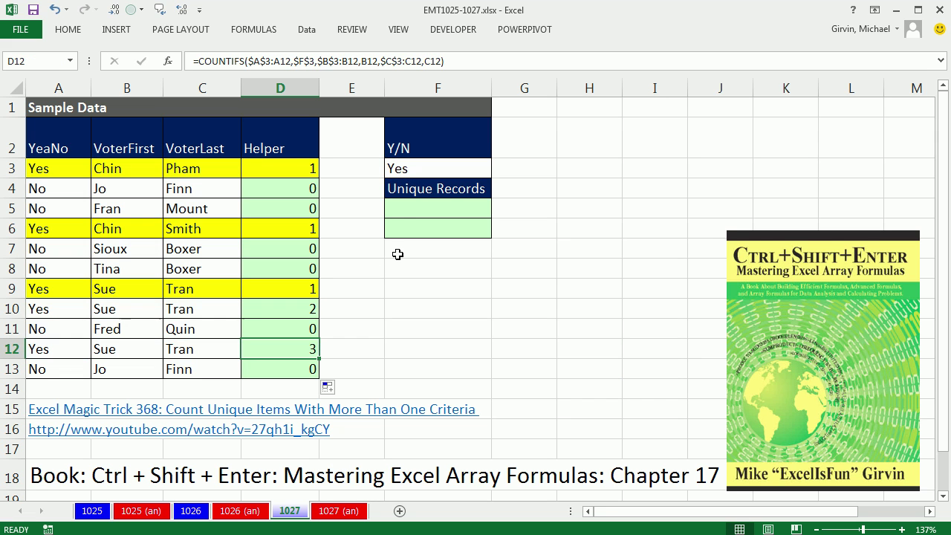
Step: Enter =COUNTIF(D3:D13,1) in F6 to count the ones in the Helper column
{"action": "left_click", "coordinate": [409, 232]}
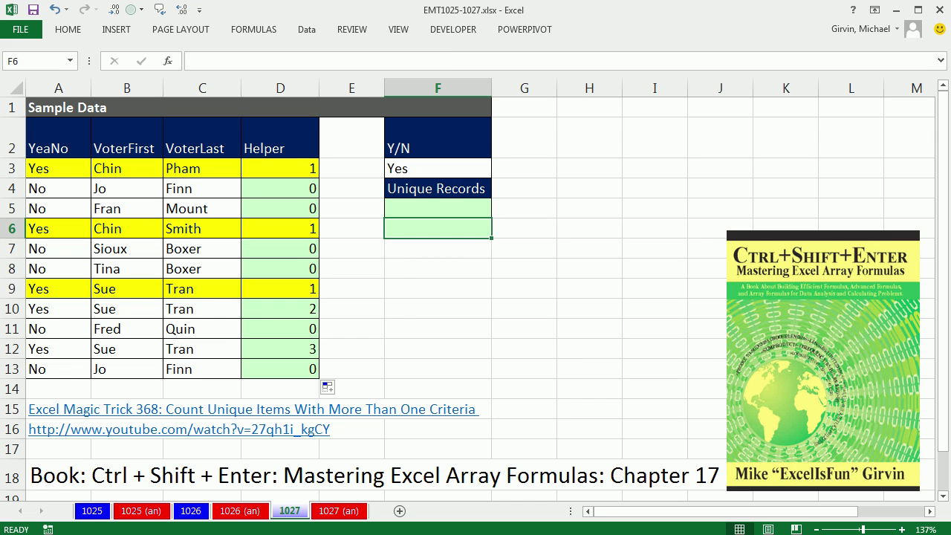
{"action": "type", "text": "=countif"}
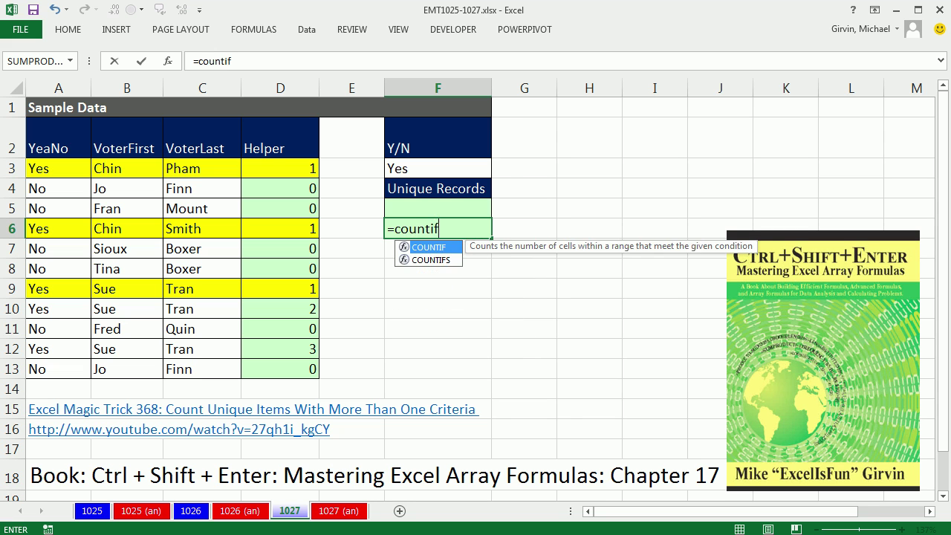
{"action": "key", "text": "Tab"}
{"action": "left_click_drag", "start_coordinate": [271, 164], "coordinate": [274, 369]}
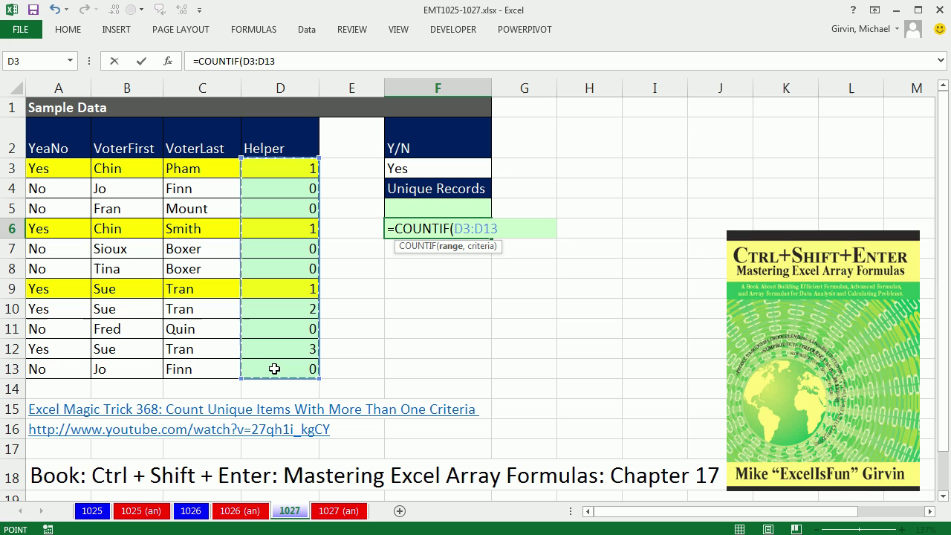
{"action": "type", "text": ",1"}
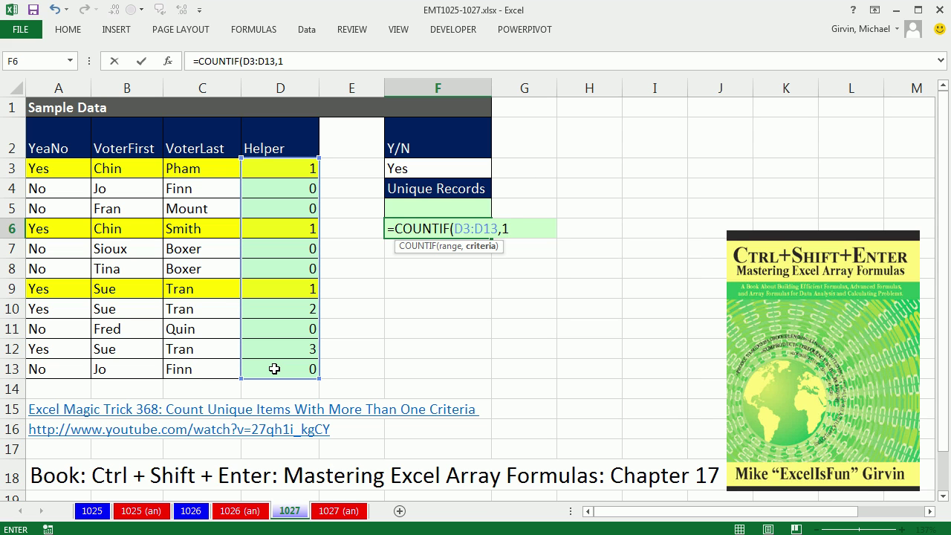
{"action": "type", "text": ")"}
{"action": "key", "text": "ctrl+Return"}
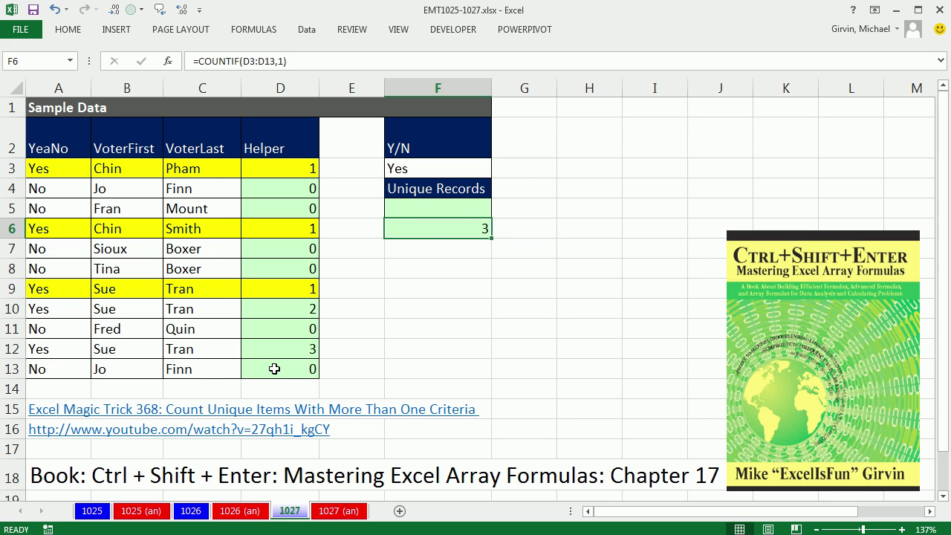
Step: Start a formula in F5 with FREQUENCY and nest MATCH as its data array
{"action": "left_click", "coordinate": [412, 212]}
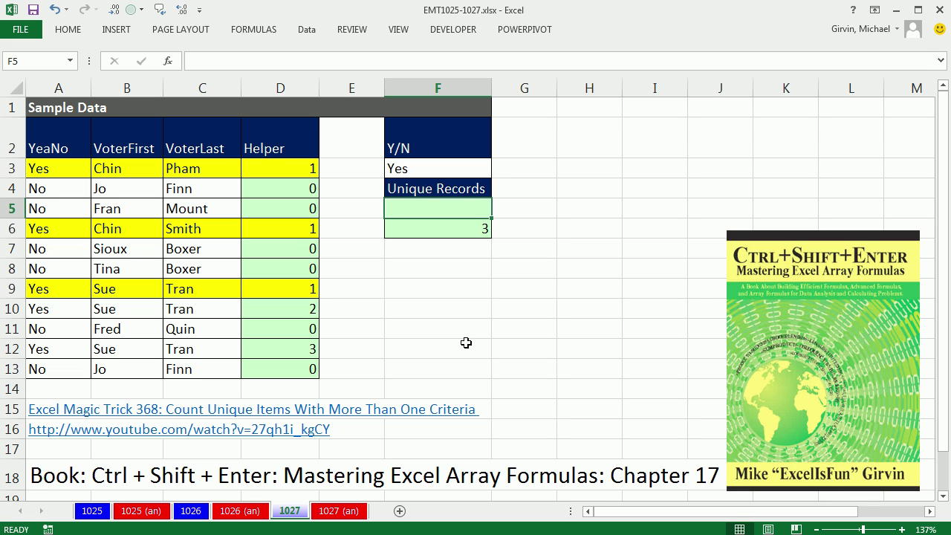
{"action": "type", "text": "=fre"}
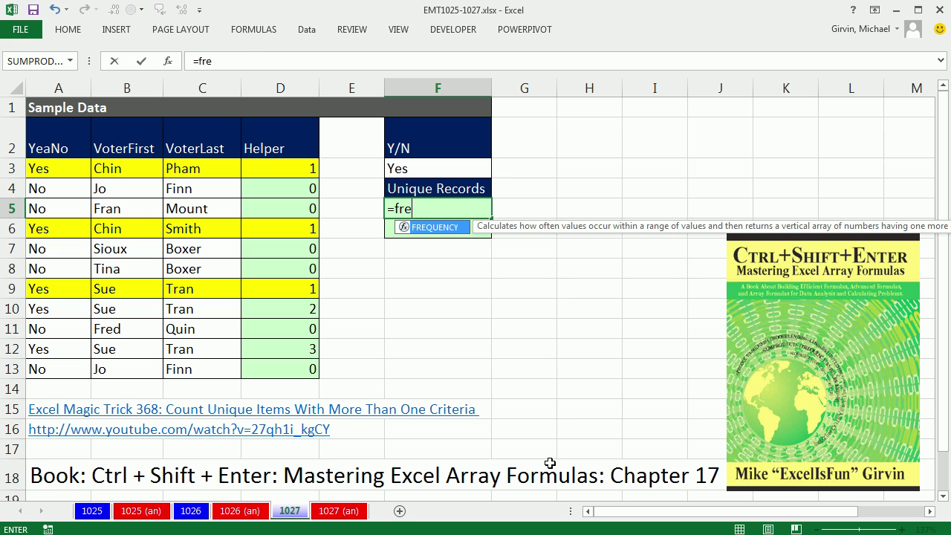
{"action": "key", "text": "Tab"}
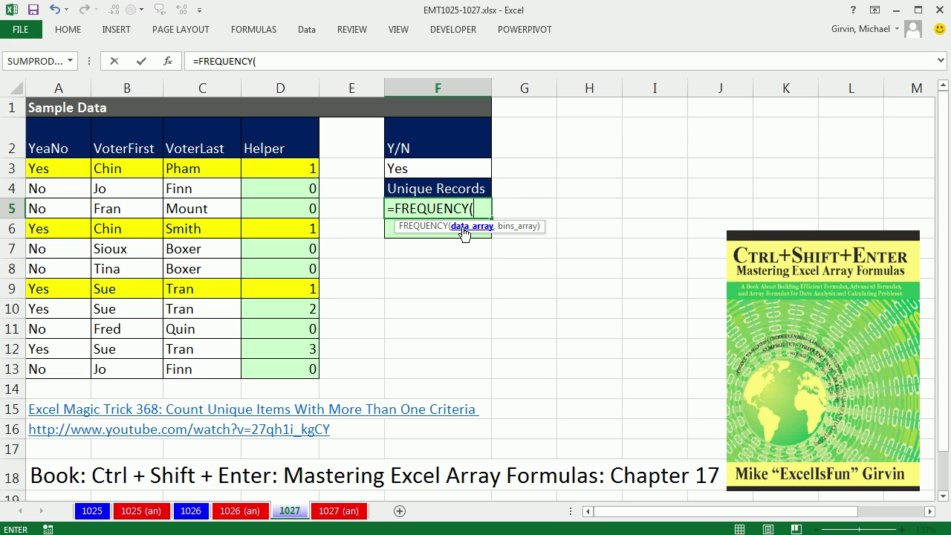
{"action": "type", "text": ","}
{"action": "key", "text": "BackSpace"}
{"action": "type", "text": "match("}
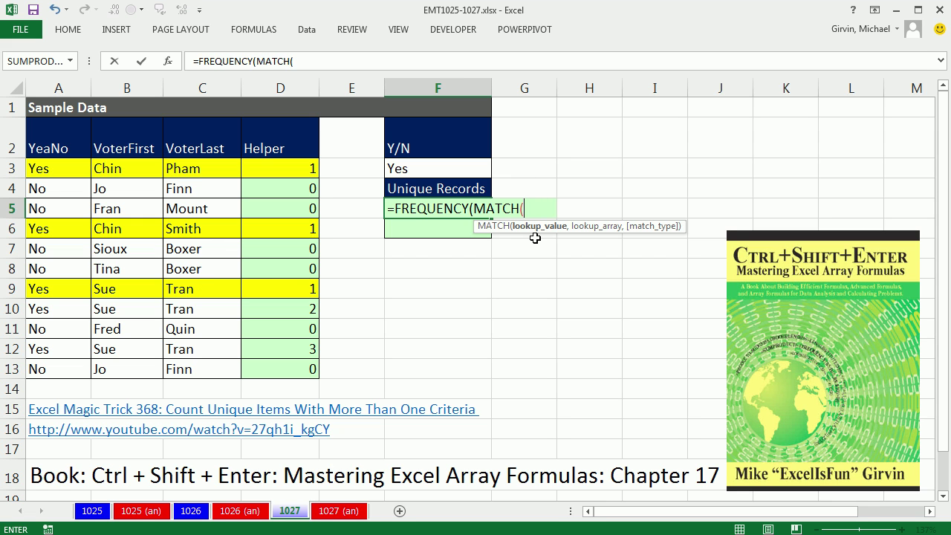
Step: Leave MATCH's lookup value empty and set its lookup array to the joined name ranges B3:B13&C3:C13
{"action": "type", "text": ","}
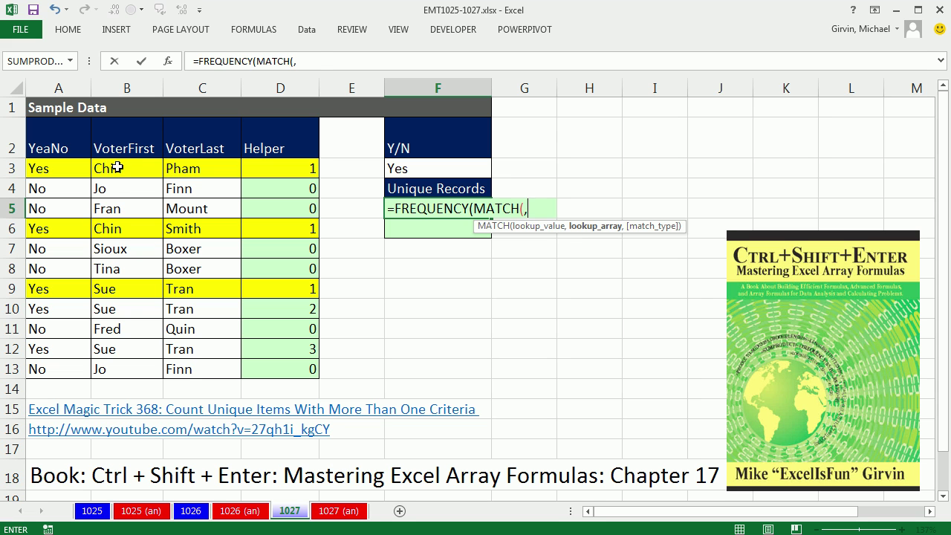
{"action": "left_click_drag", "start_coordinate": [120, 168], "coordinate": [131, 367]}
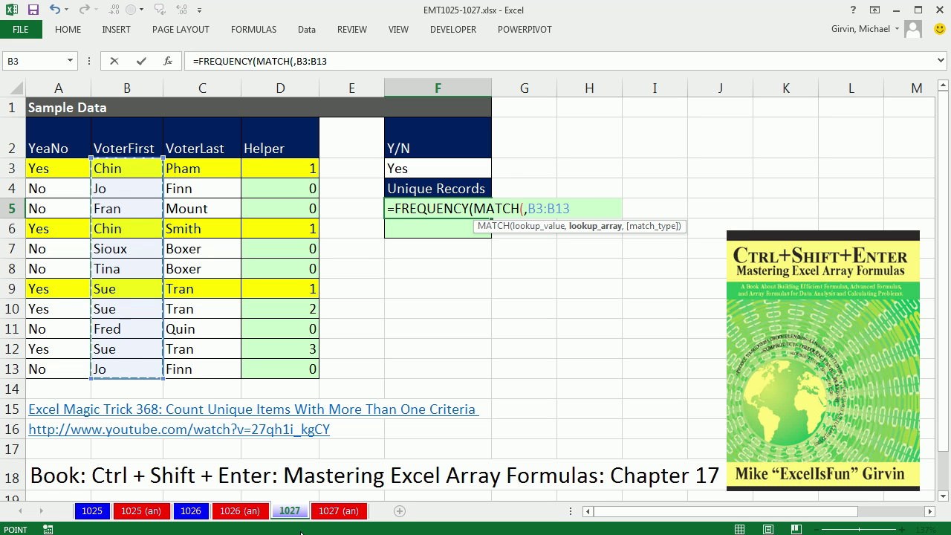
{"action": "type", "text": "&"}
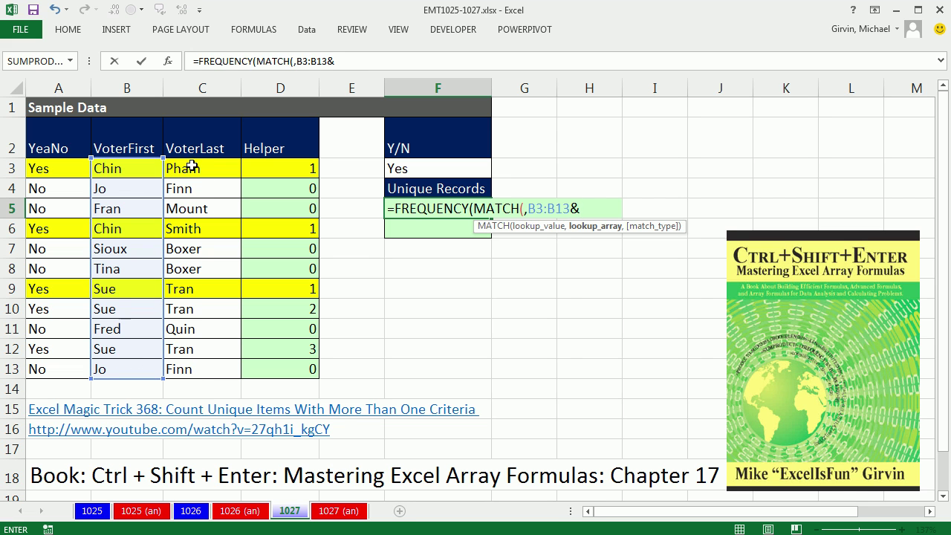
{"action": "left_click_drag", "start_coordinate": [191, 165], "coordinate": [189, 365]}
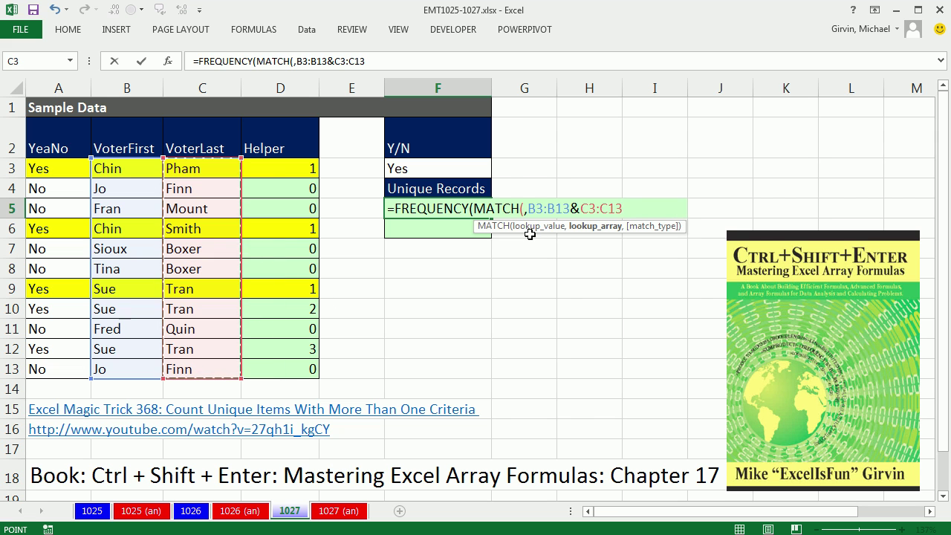
Step: Evaluate MATCH's lookup array in place to inspect the joined names, and restore the range references
{"action": "left_click", "coordinate": [594, 226]}
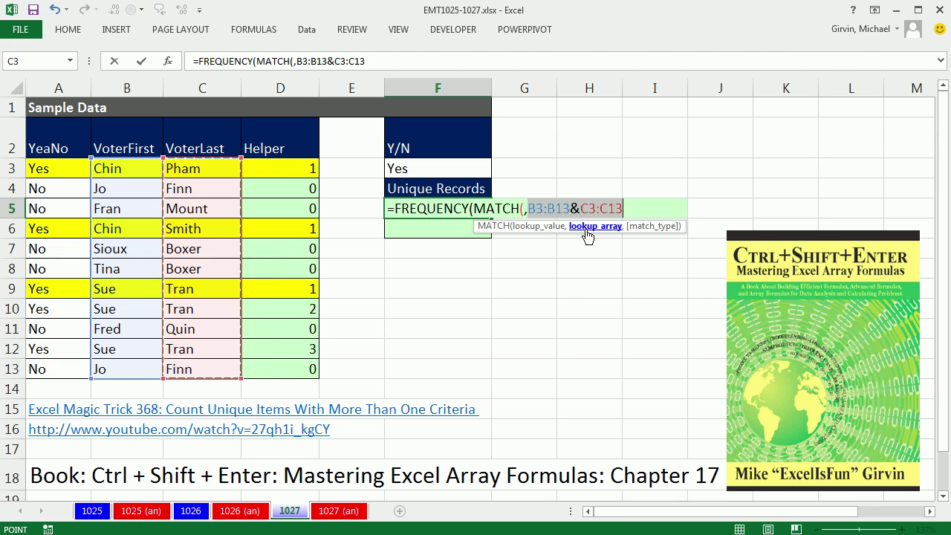
{"action": "key", "text": "F9"}
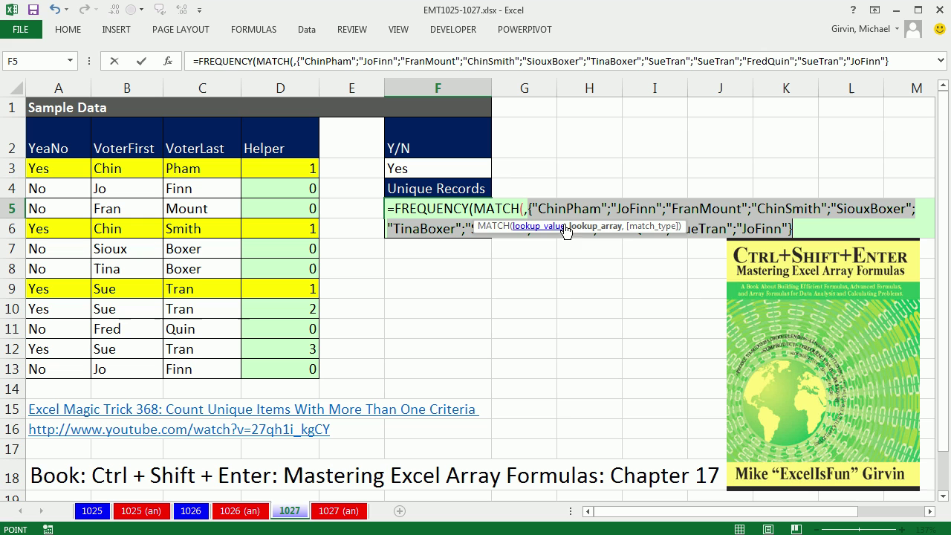
{"action": "left_click_drag", "start_coordinate": [675, 233], "coordinate": [644, 272]}
{"action": "key", "text": "ctrl+z"}
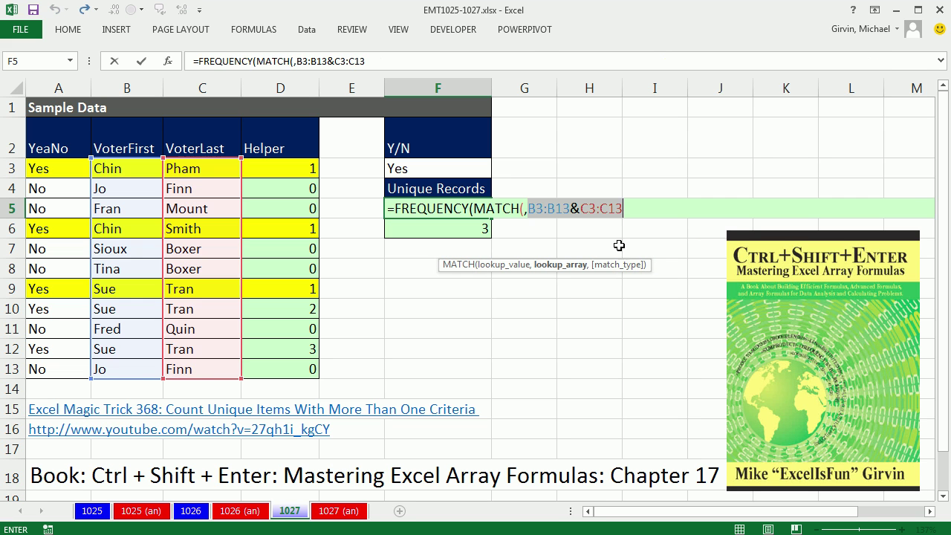
Step: Copy B3:B13&C3:C13 into MATCH's lookup value and close MATCH with match type 0 for an exact match
{"action": "left_click", "coordinate": [524, 210]}
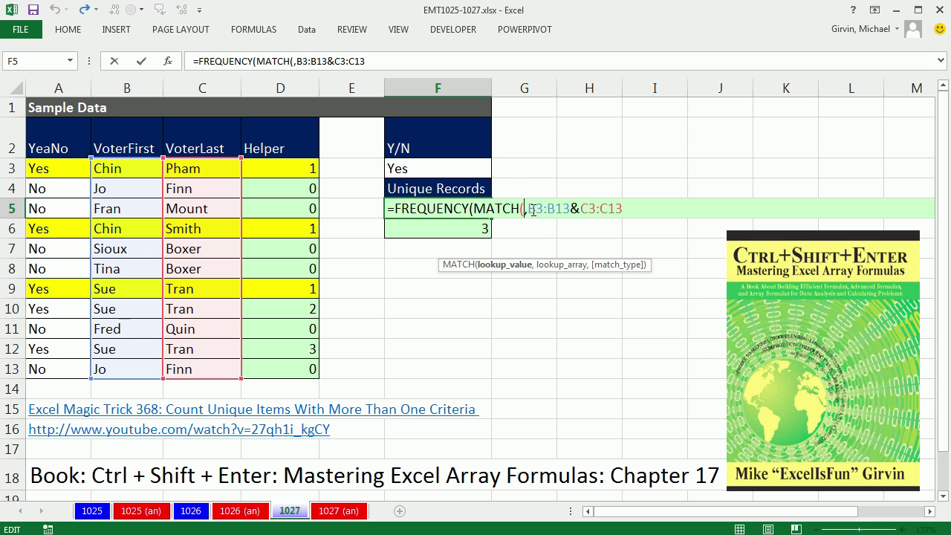
{"action": "left_click_drag", "start_coordinate": [532, 212], "coordinate": [624, 230]}
{"action": "key", "text": "ctrl+c"}
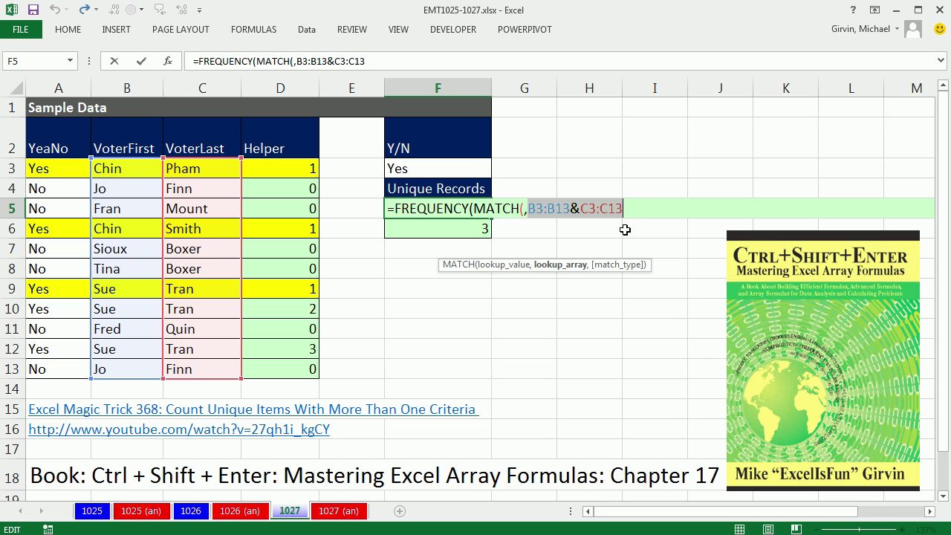
{"action": "left_click", "coordinate": [525, 209]}
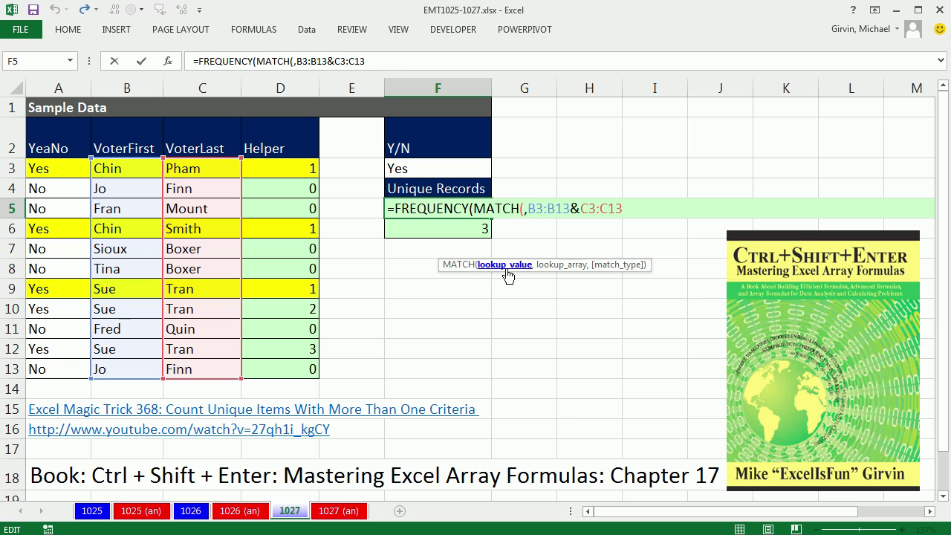
{"action": "key", "text": "ctrl+v"}
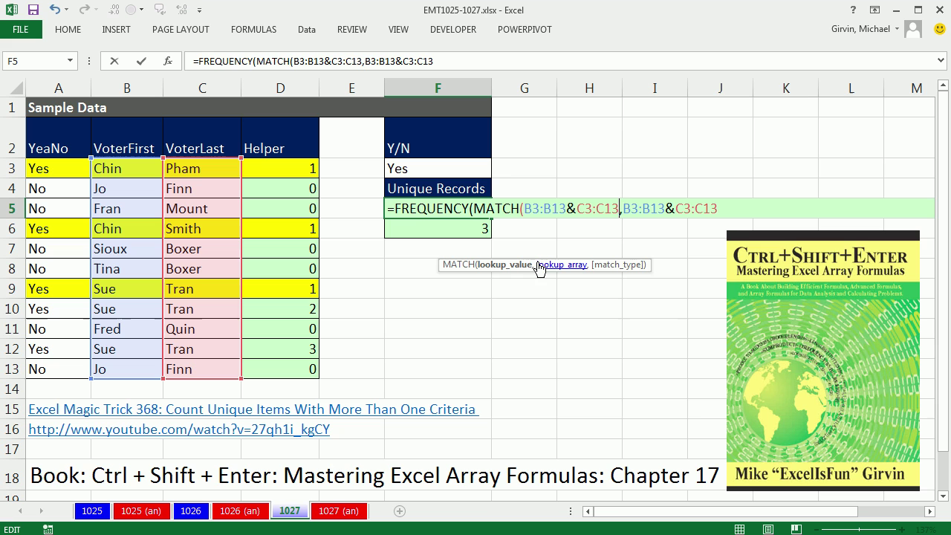
{"action": "left_click", "coordinate": [725, 207]}
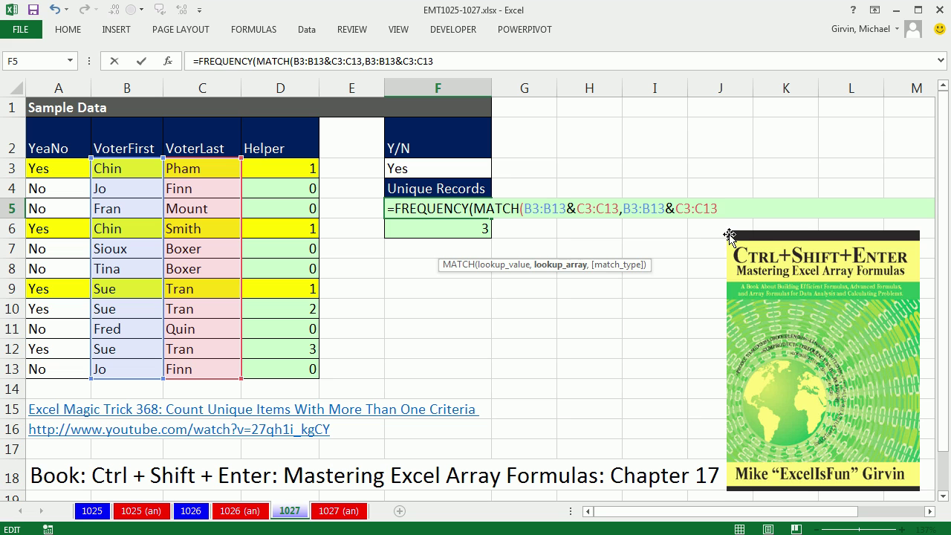
{"action": "type", "text": ","}
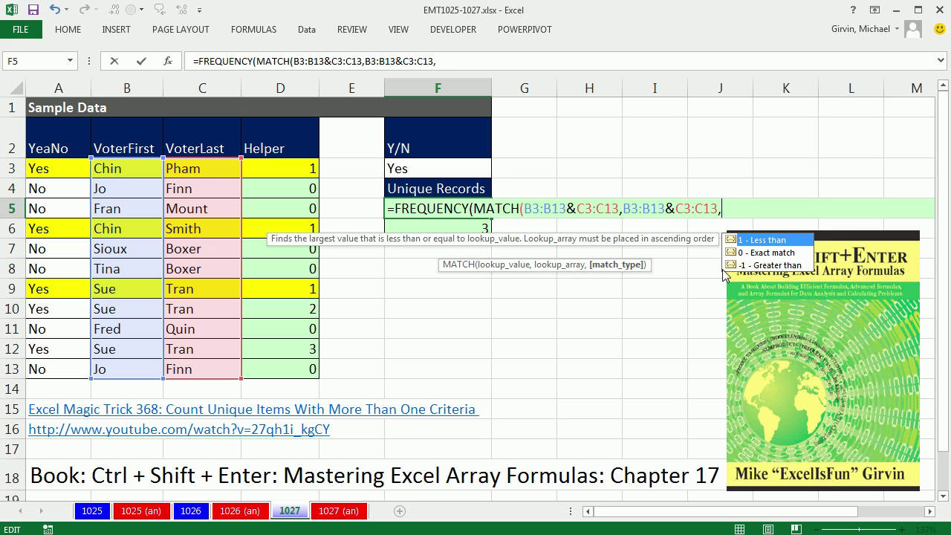
{"action": "type", "text": "0)"}
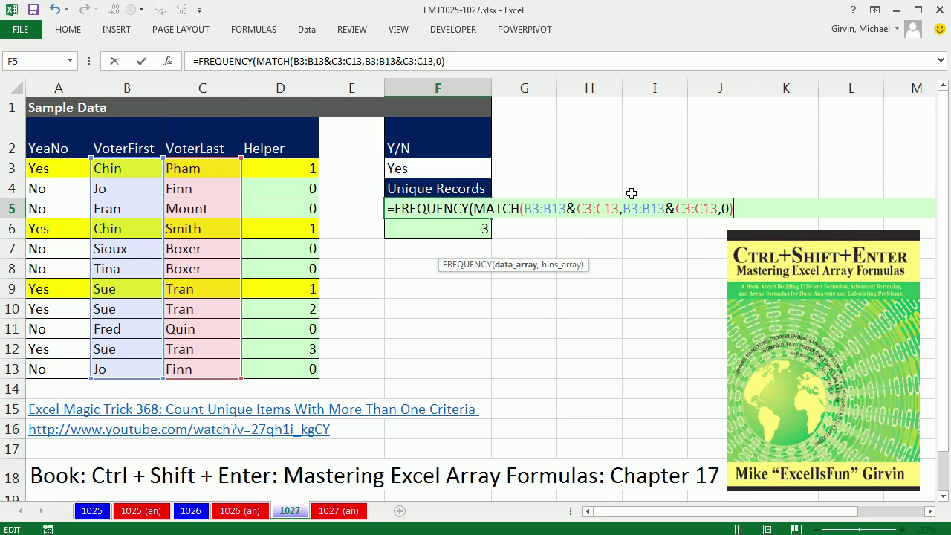
Step: Evaluate FREQUENCY's data array in place to inspect the MATCH positions, and restore the MATCH expression
{"action": "left_click", "coordinate": [520, 267]}
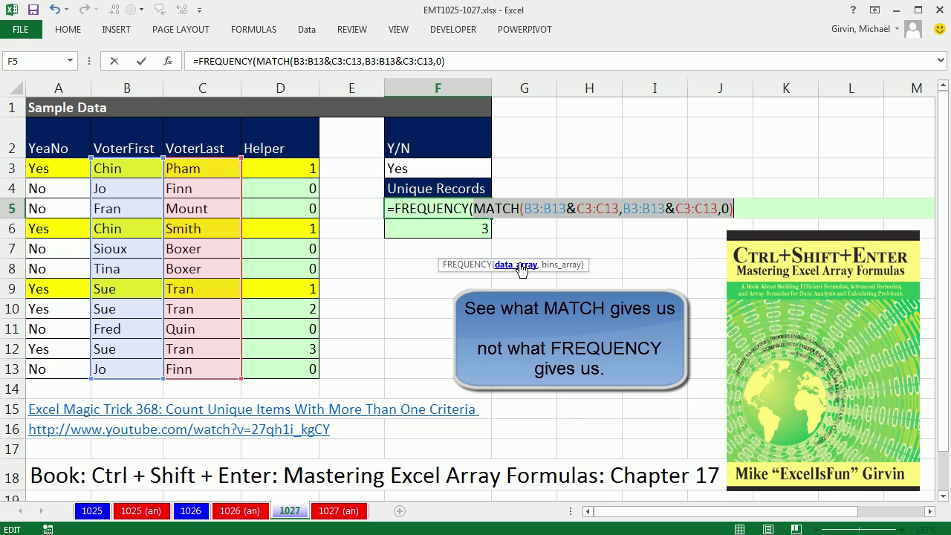
{"action": "key", "text": "F9"}
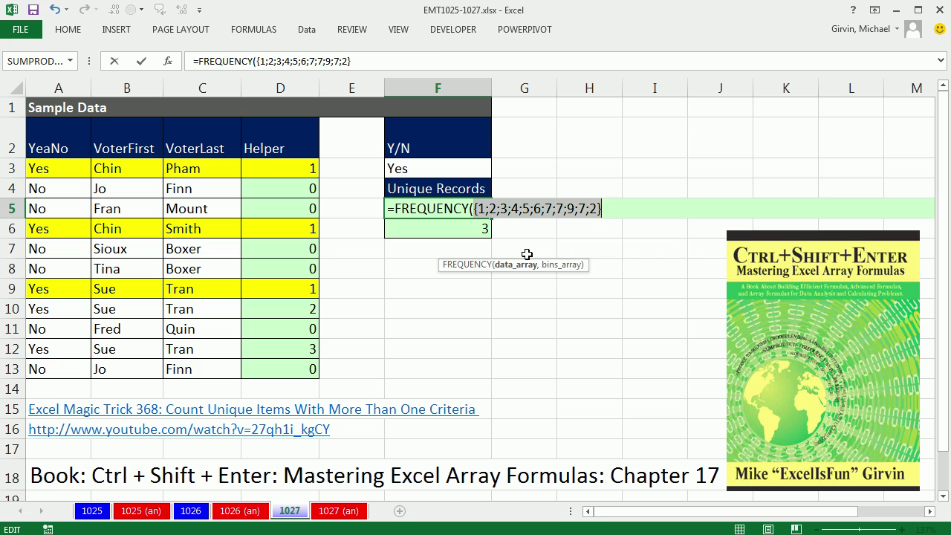
{"action": "key", "text": "ctrl+z"}
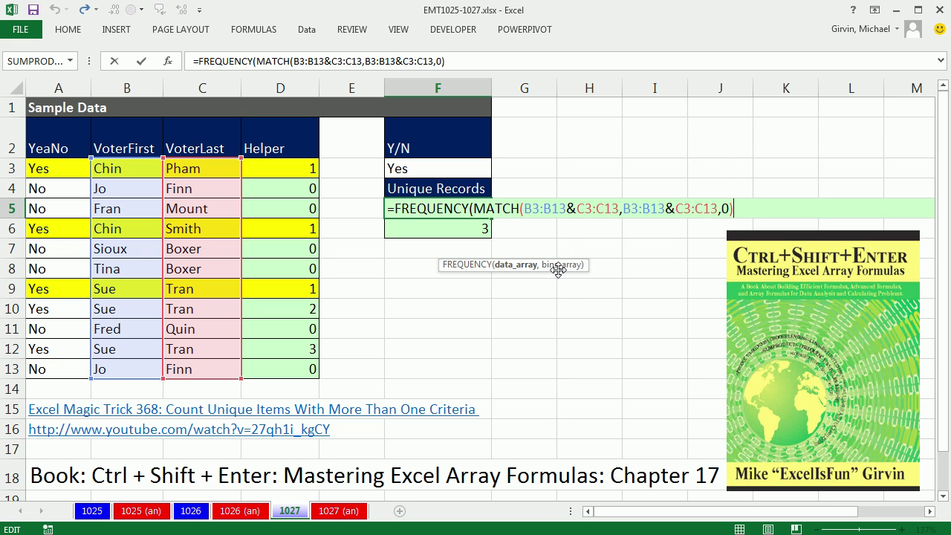
Step: Begin FREQUENCY's bins array with ROW(C3:C13) followed by a minus sign
{"action": "type", "text": ","}
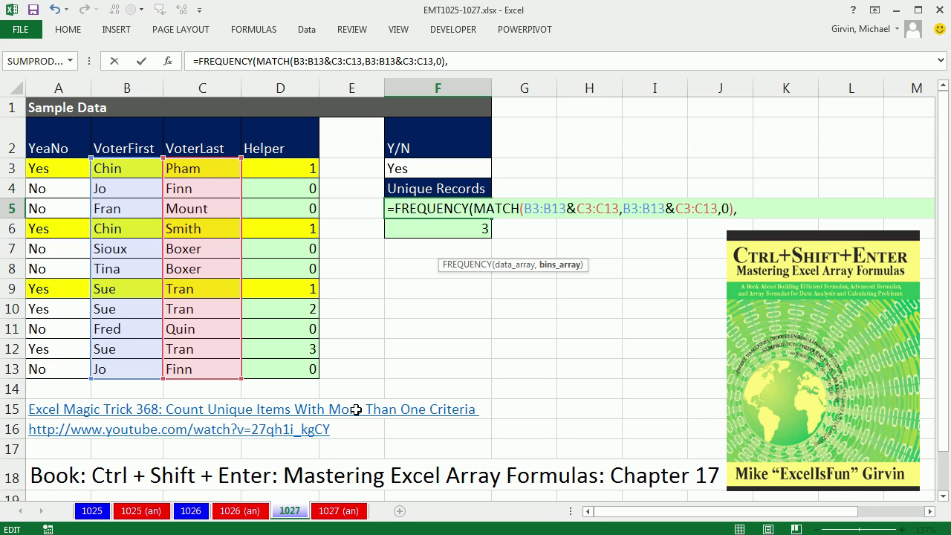
{"action": "type", "text": "row"}
{"action": "key", "text": "Tab"}
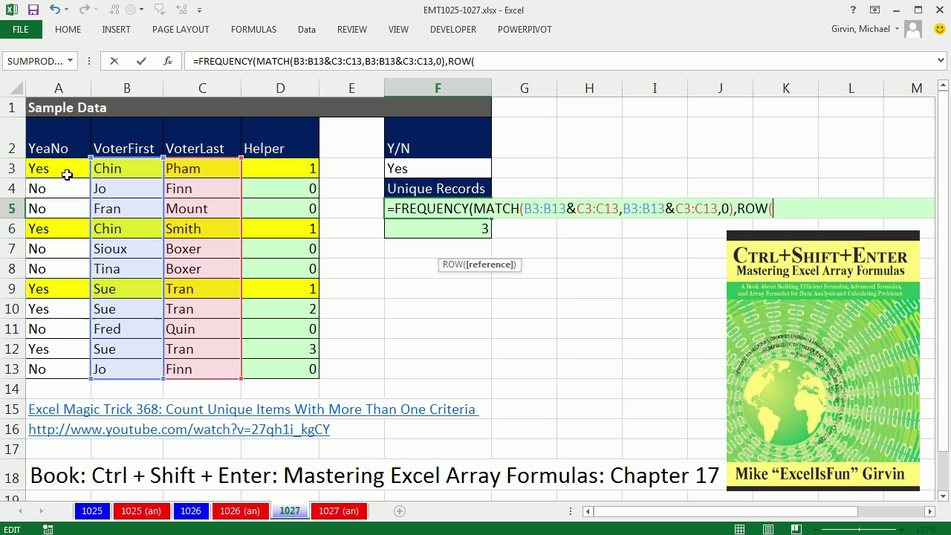
{"action": "left_click_drag", "start_coordinate": [182, 166], "coordinate": [195, 362]}
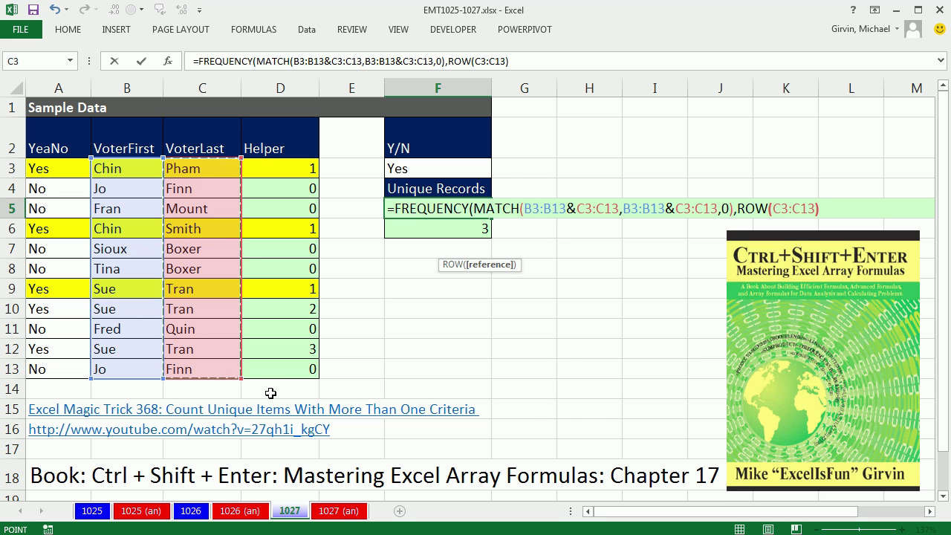
{"action": "type", "text": ")-"}
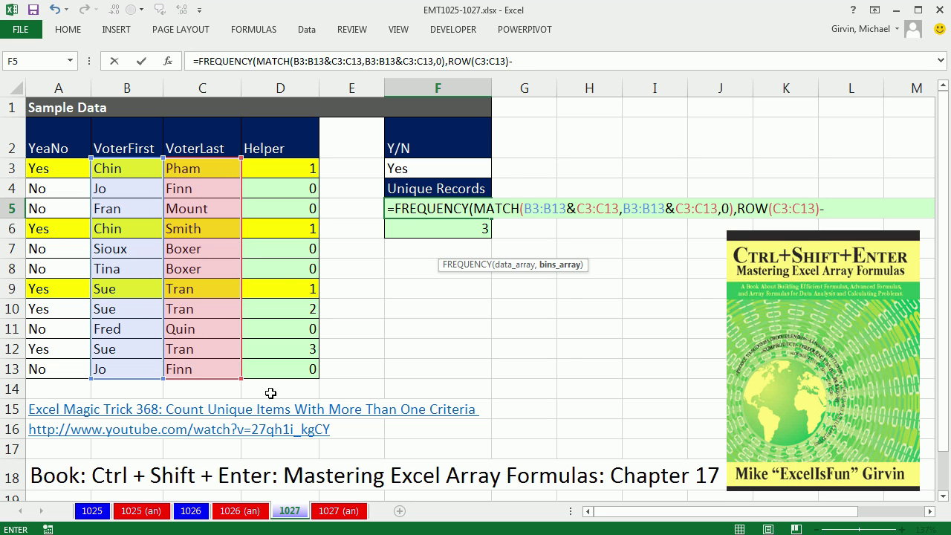
Step: Extend the bins array expression with ROW(C3)=1 after the minus sign
{"action": "type", "text": "row"}
{"action": "key", "text": "Tab"}
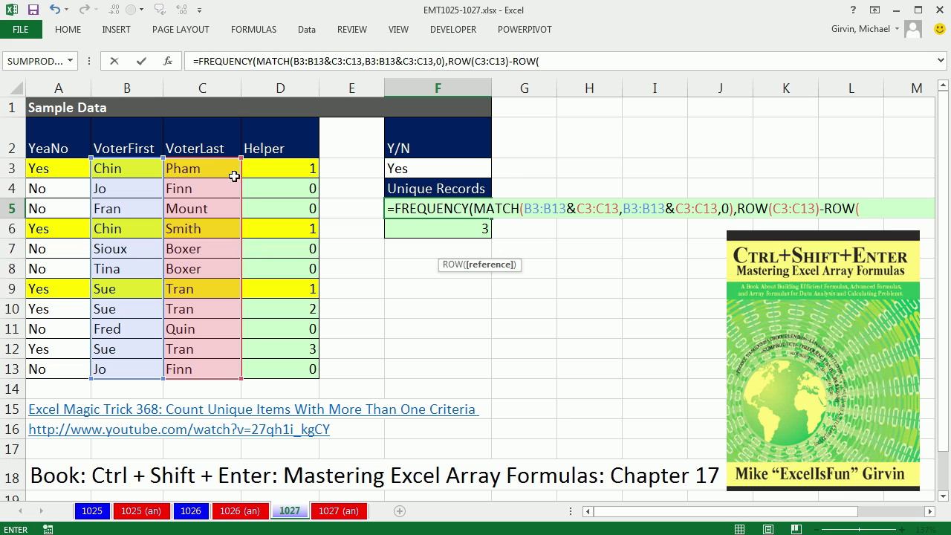
{"action": "left_click", "coordinate": [212, 171]}
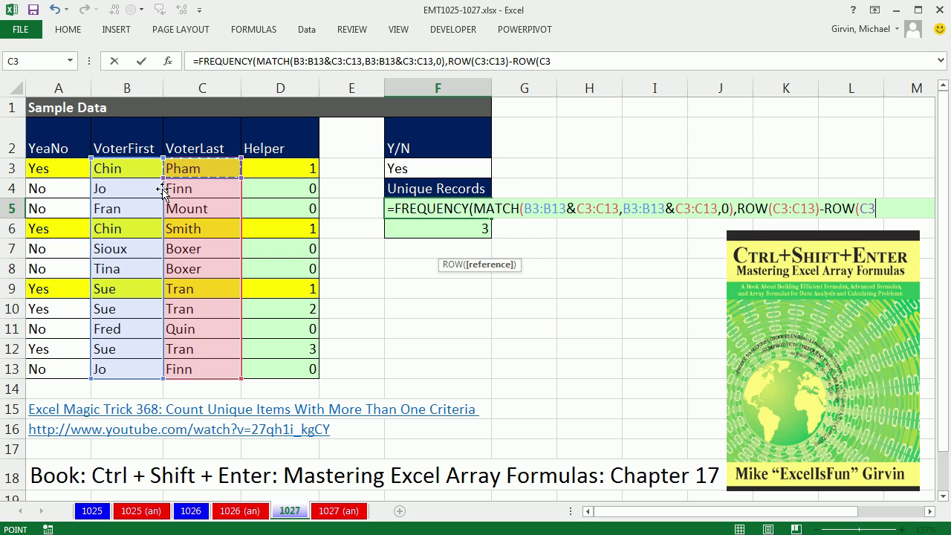
{"action": "type", "text": ")="}
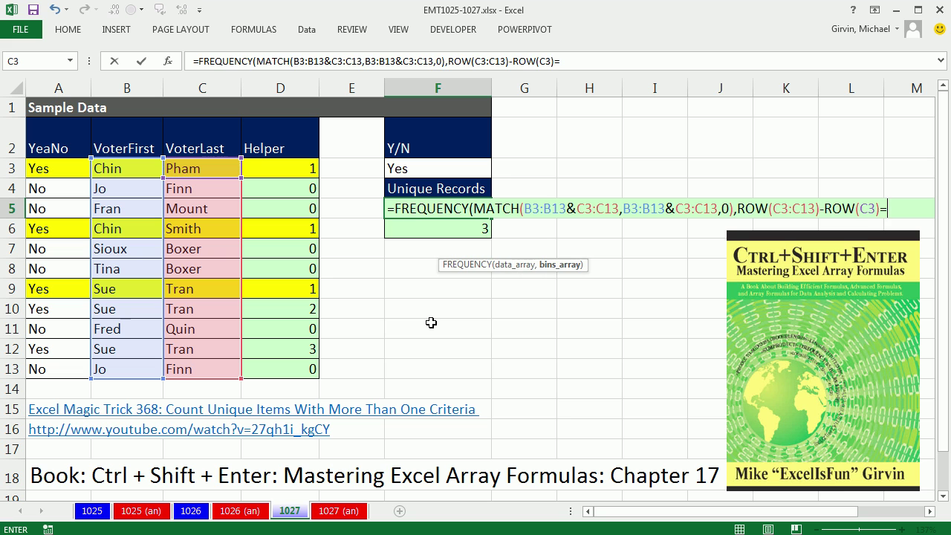
{"action": "type", "text": "1"}
Step: Evaluate FREQUENCY's bins array in place to inspect its values, and restore the ROW expression
{"action": "left_click", "coordinate": [562, 266]}
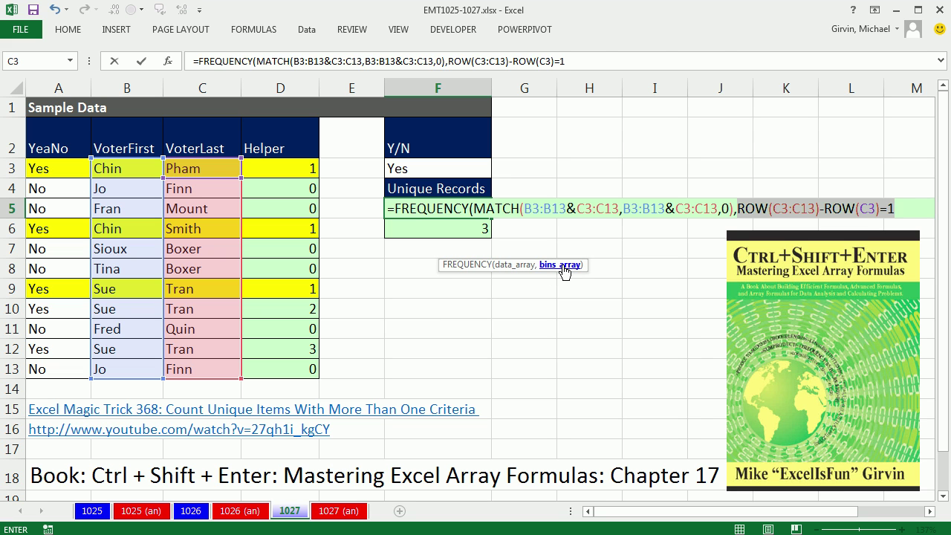
{"action": "key", "text": "F9"}
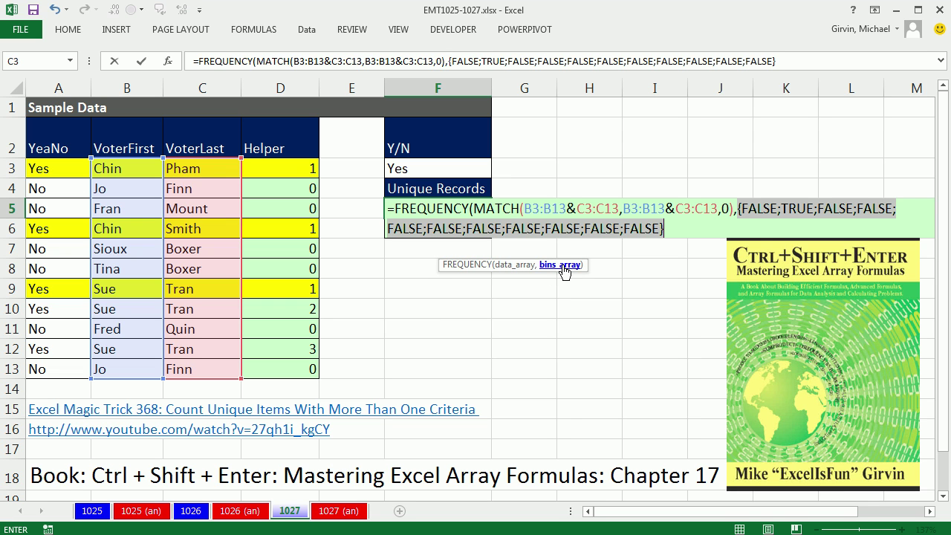
{"action": "key", "text": "ctrl+z"}
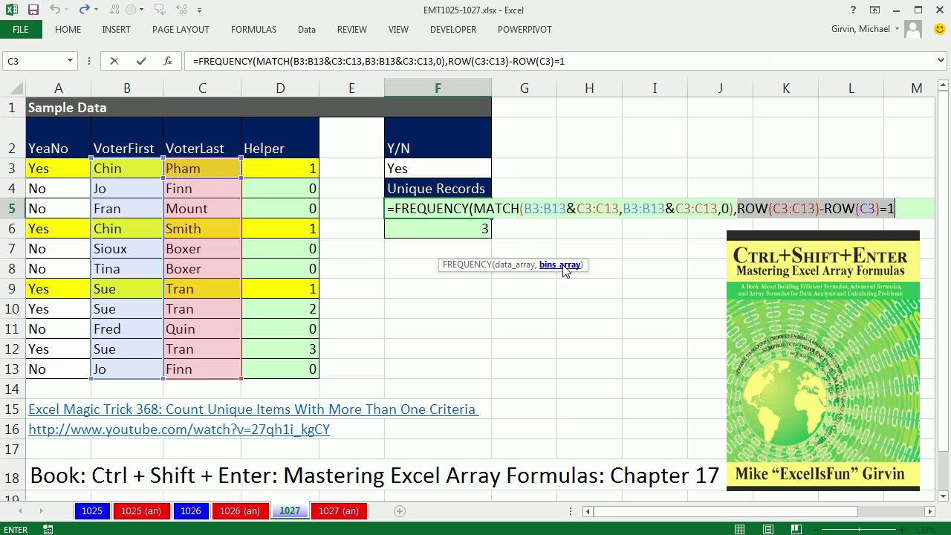
Step: Replace the equals sign before 1 in the bins array with a plus sign, and check the array by evaluating it in place and restoring it
{"action": "left_click_drag", "start_coordinate": [881, 211], "coordinate": [888, 212]}
{"action": "type", "text": "+"}
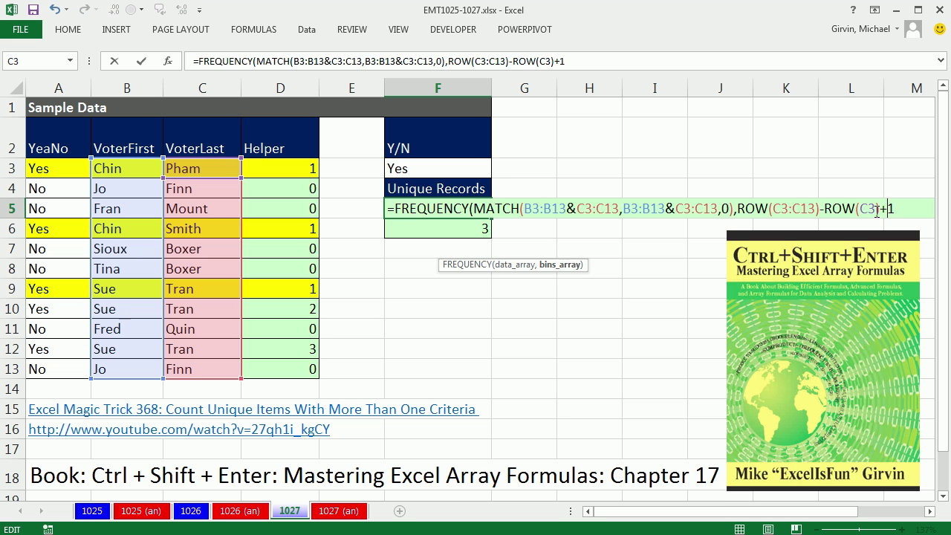
{"action": "left_click", "coordinate": [570, 264]}
{"action": "key", "text": "ctrl+c"}
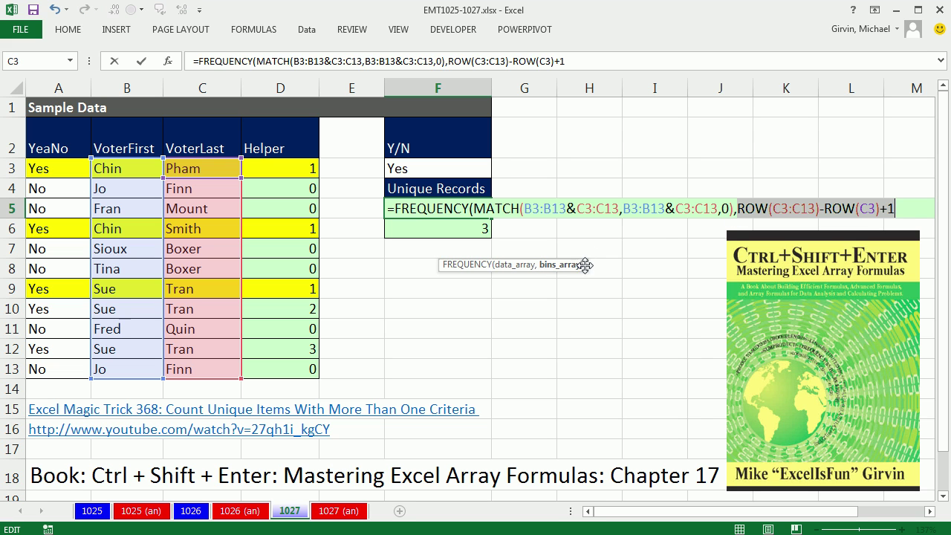
{"action": "left_click_drag", "start_coordinate": [587, 265], "coordinate": [665, 238]}
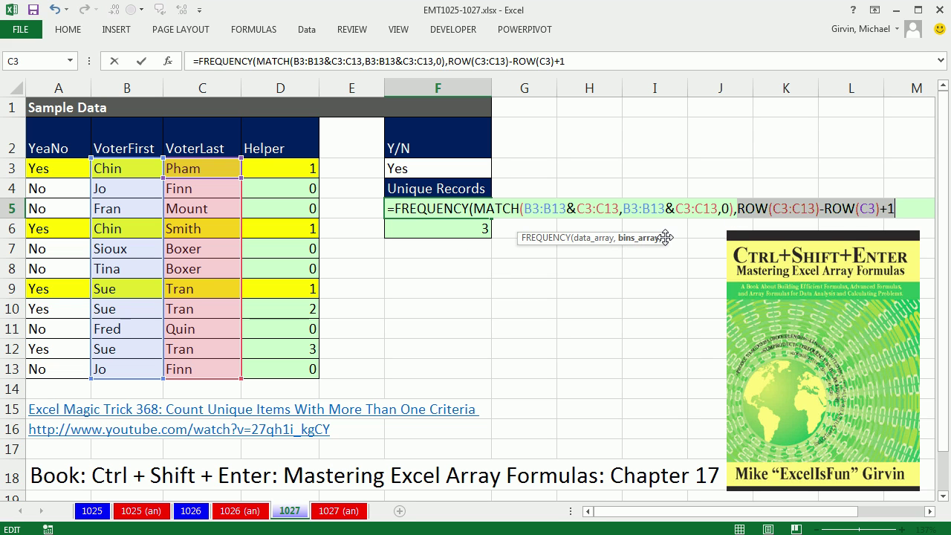
{"action": "key", "text": "F9"}
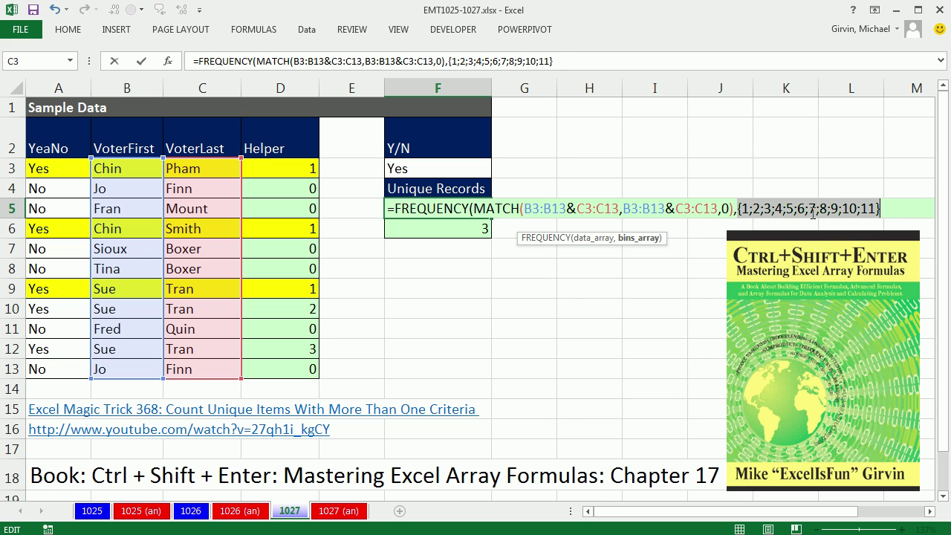
{"action": "key", "text": "ctrl+v"}
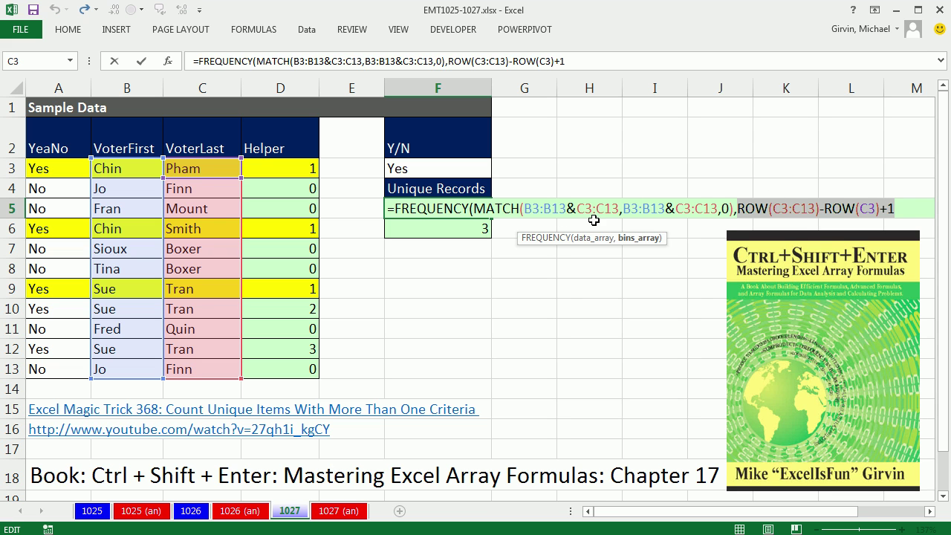
Step: Close FREQUENCY with a parenthesis, and evaluate the whole function in place to inspect its counts before restoring it
{"action": "left_click", "coordinate": [903, 208]}
{"action": "type", "text": ")"}
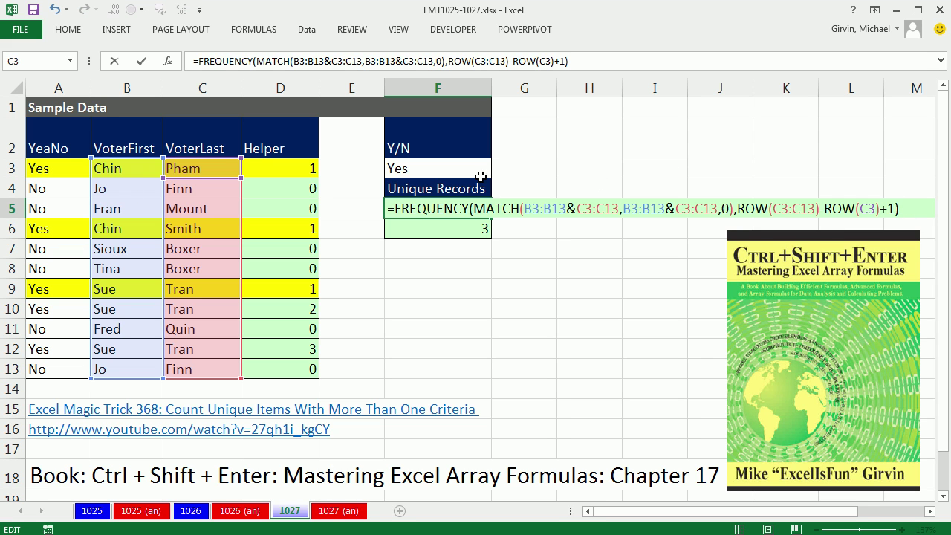
{"action": "left_click_drag", "start_coordinate": [388, 208], "coordinate": [900, 209]}
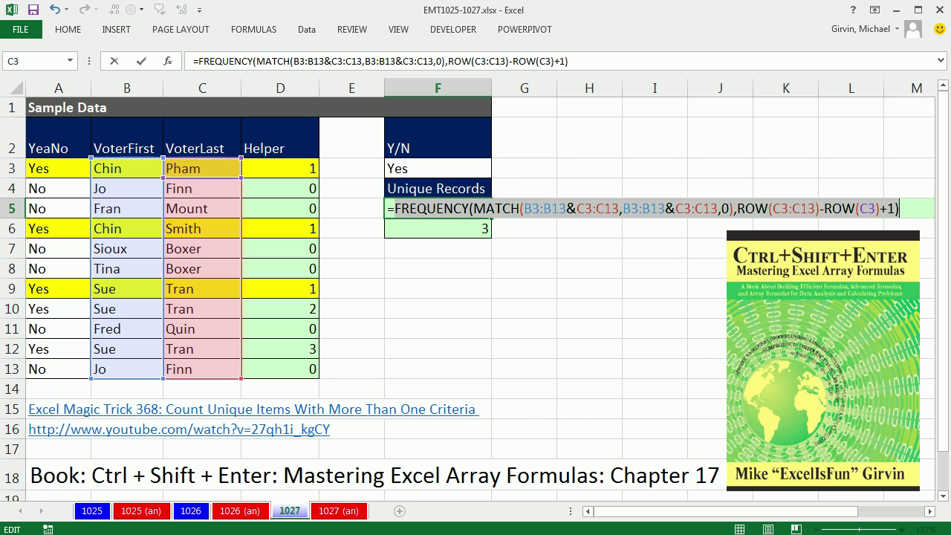
{"action": "key", "text": "F9"}
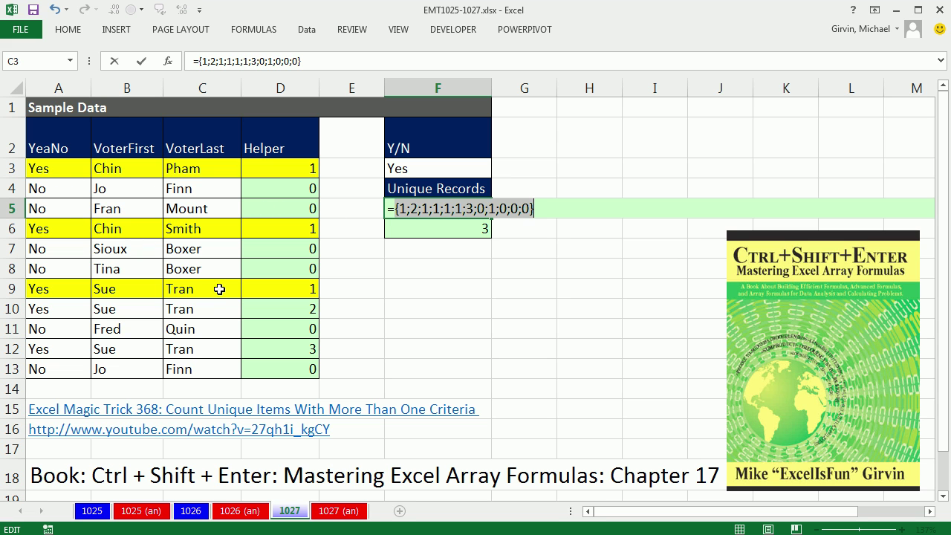
{"action": "key", "text": "ctrl+z"}
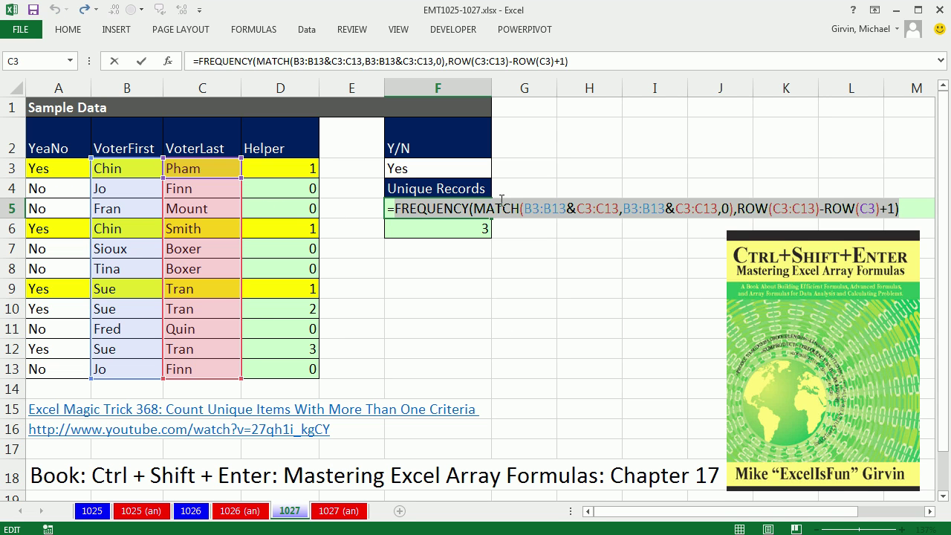
Step: Evaluate FREQUENCY's data array in place to review the MATCH positions, and restore the MATCH expression
{"action": "left_click", "coordinate": [475, 208]}
{"action": "left_click", "coordinate": [581, 239]}
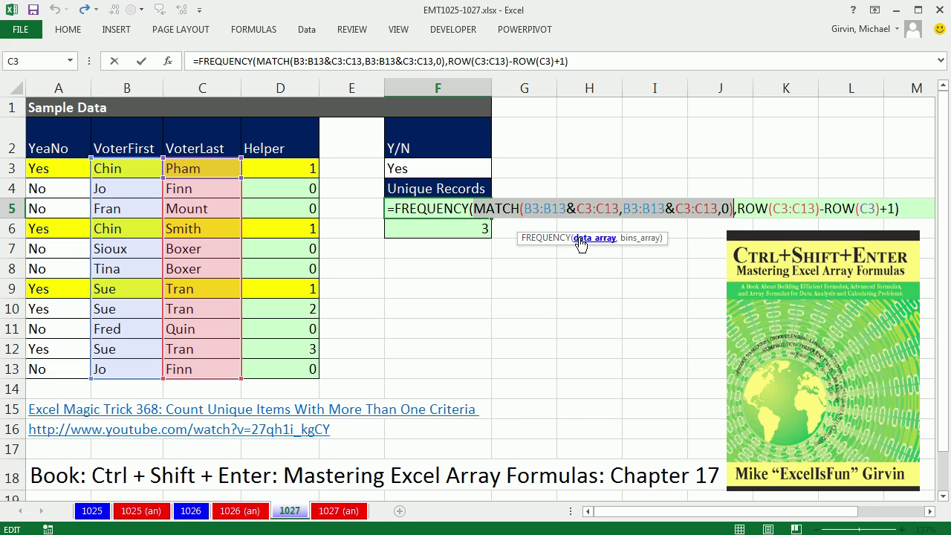
{"action": "key", "text": "F9"}
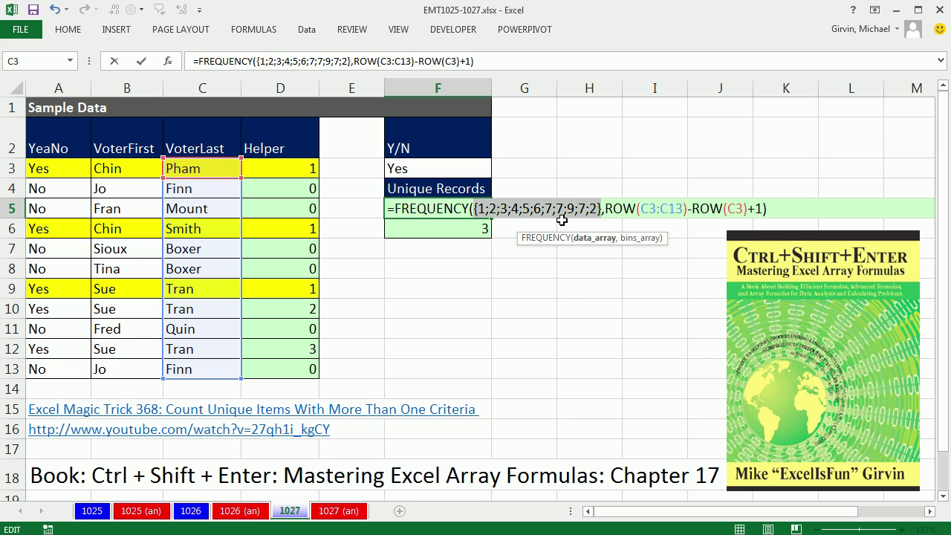
{"action": "key", "text": "ctrl+z"}
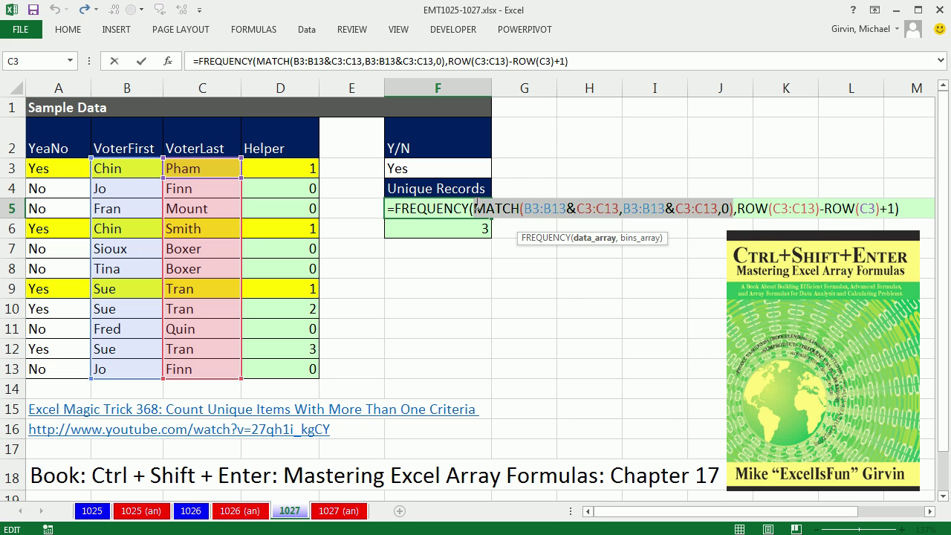
Step: Wrap the MATCH expression in an IF with the logical test A3:A13=F3, using MATCH as the value if true
{"action": "left_click", "coordinate": [478, 210]}
{"action": "type", "text": "IF("}
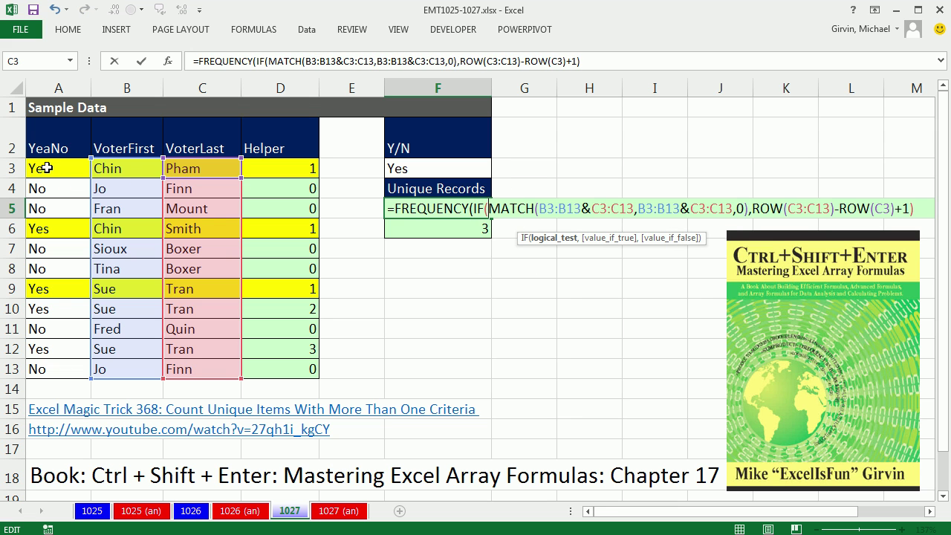
{"action": "left_click_drag", "start_coordinate": [46, 171], "coordinate": [55, 364]}
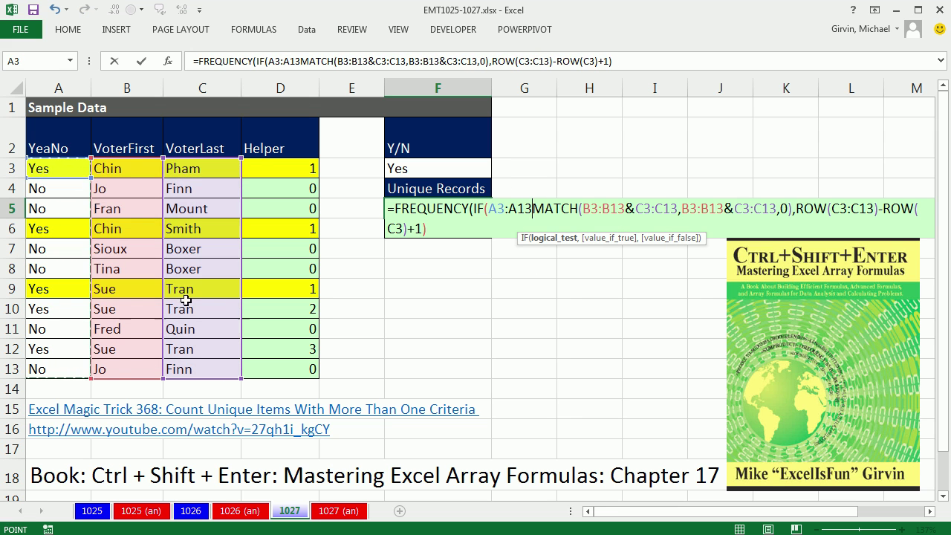
{"action": "type", "text": "="}
{"action": "left_click", "coordinate": [399, 169]}
{"action": "type", "text": ","}
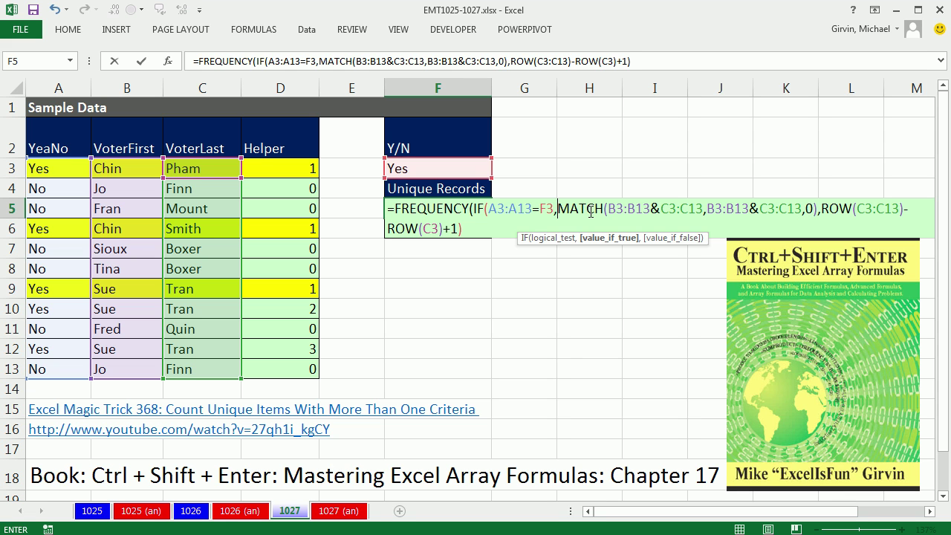
{"action": "left_click", "coordinate": [817, 212]}
{"action": "type", "text": ")"}
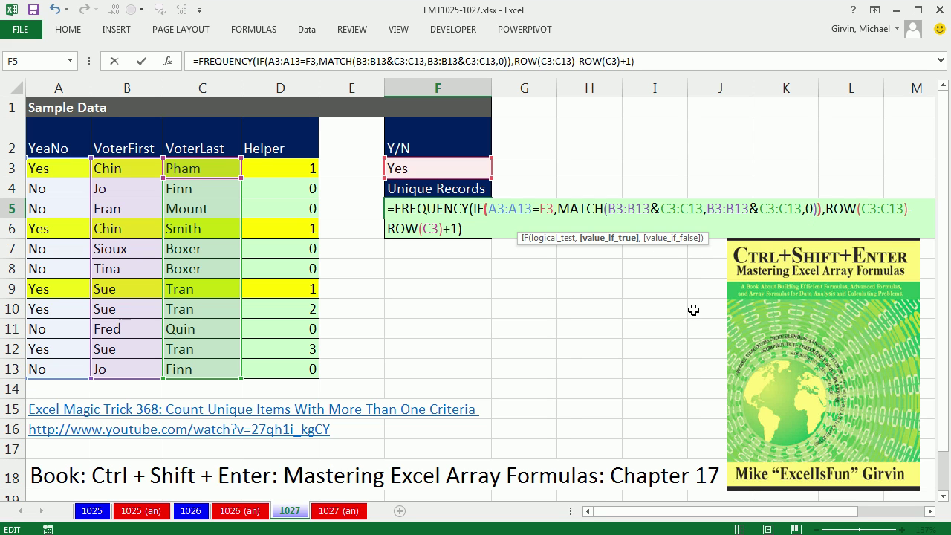
Step: Evaluate the IF-filtered data array and the whole FREQUENCY formula in place to inspect their values, restoring the formula each time
{"action": "left_click", "coordinate": [589, 238]}
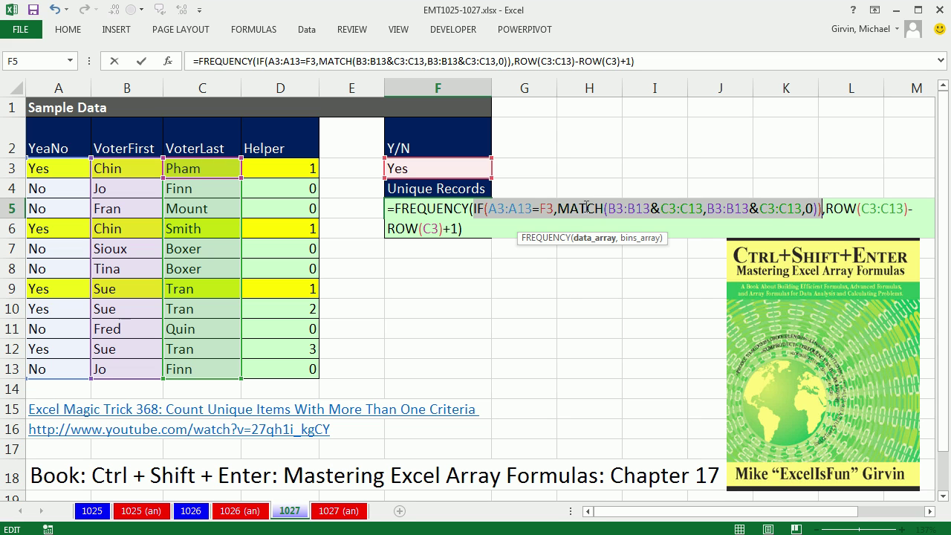
{"action": "key", "text": "F9"}
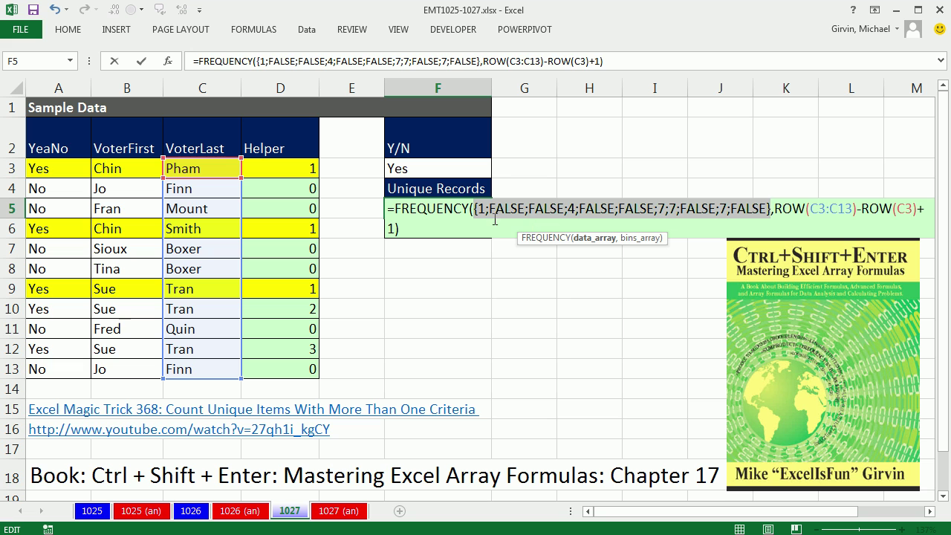
{"action": "key", "text": "ctrl+z"}
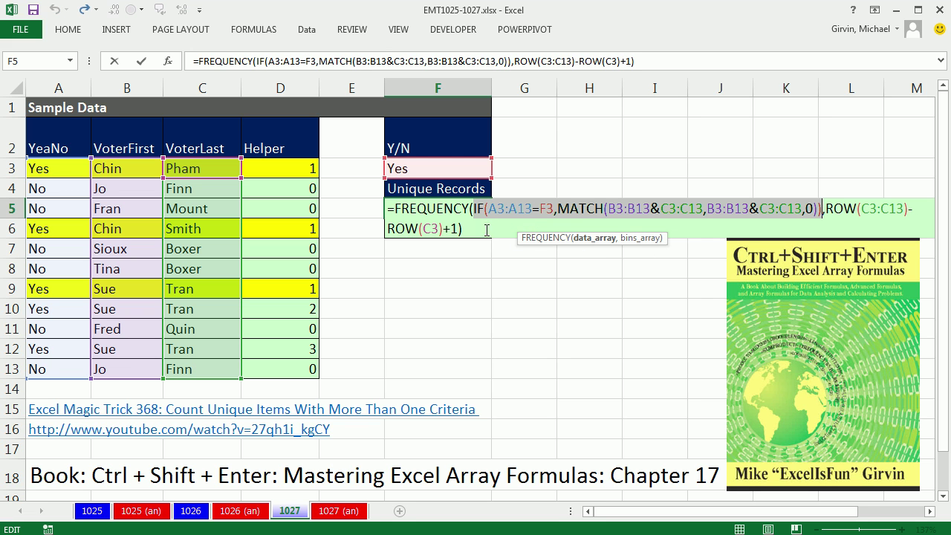
{"action": "left_click", "coordinate": [483, 230]}
{"action": "left_click_drag", "start_coordinate": [455, 229], "coordinate": [277, 169]}
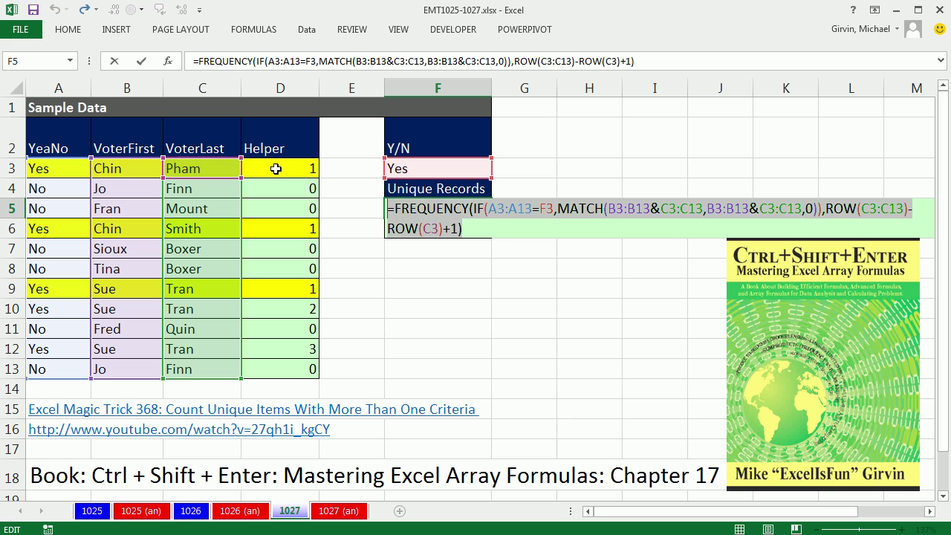
{"action": "key", "text": "F9"}
{"action": "key", "text": "ctrl+z"}
Step: Wrap FREQUENCY in an outer IF as its logical test, checking that array in place, and set the value if true to 1
{"action": "left_click", "coordinate": [396, 208]}
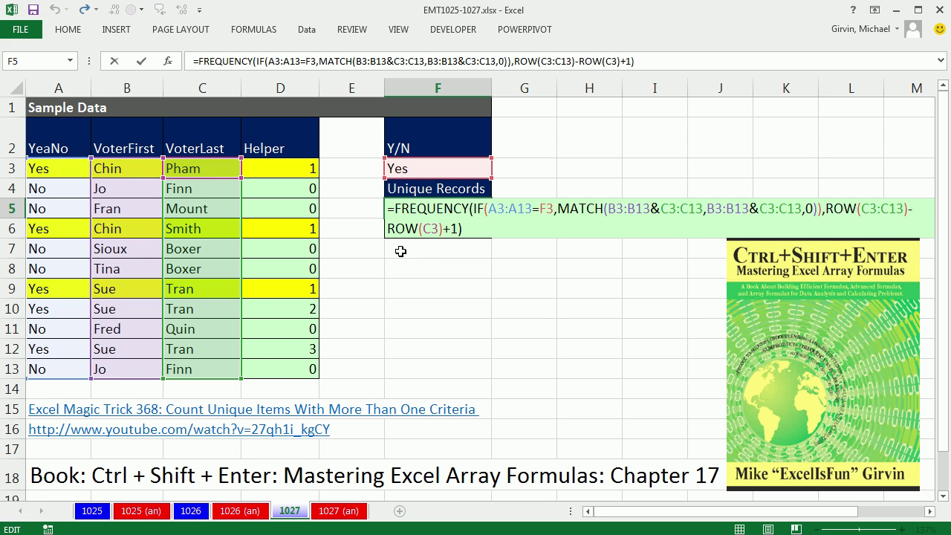
{"action": "type", "text": "IF("}
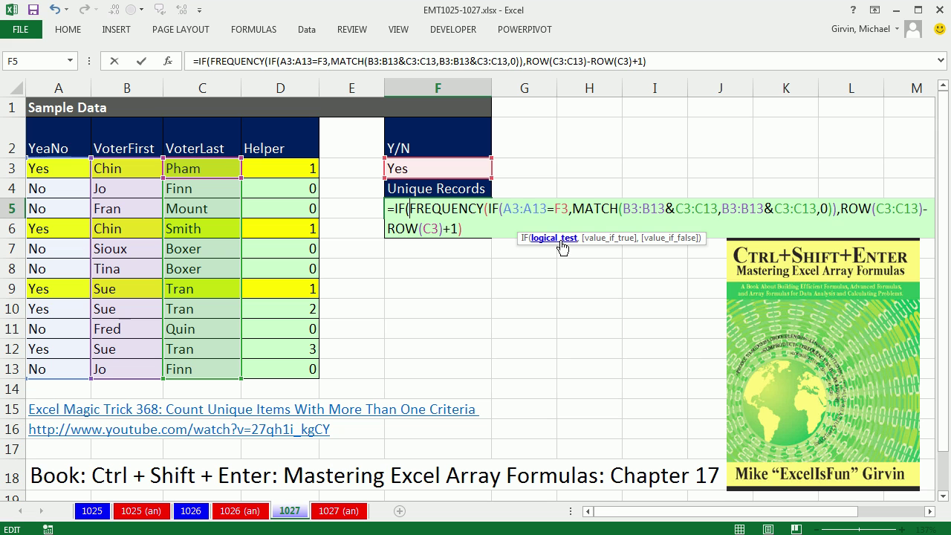
{"action": "left_click", "coordinate": [561, 239]}
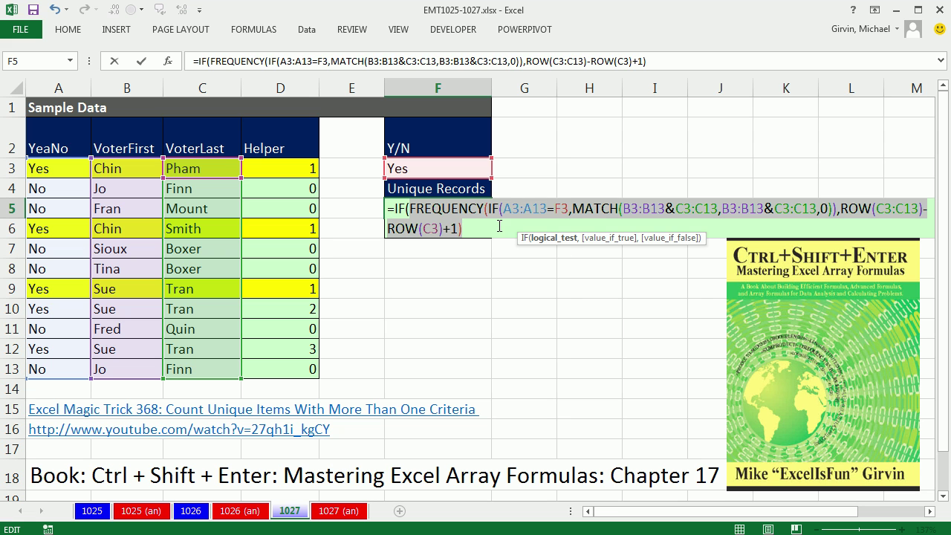
{"action": "key", "text": "F9"}
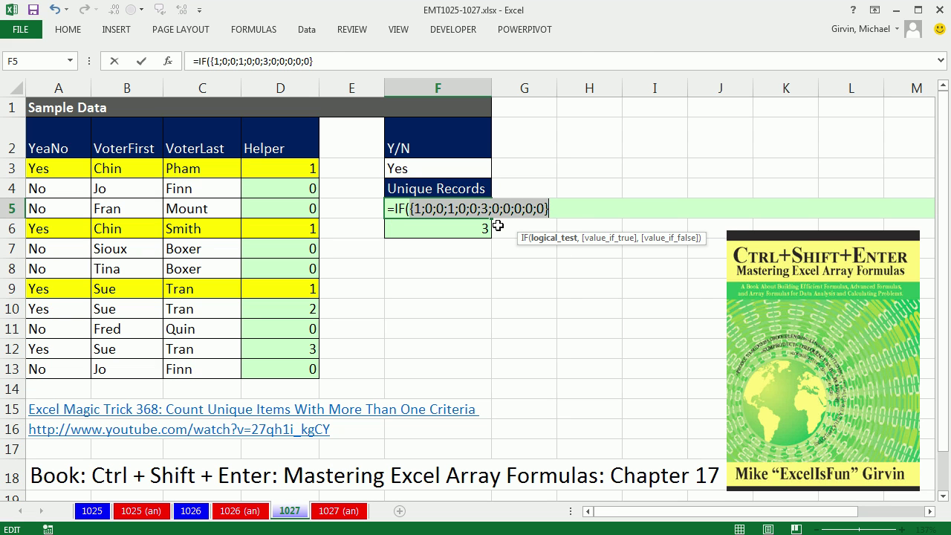
{"action": "key", "text": "ctrl+z"}
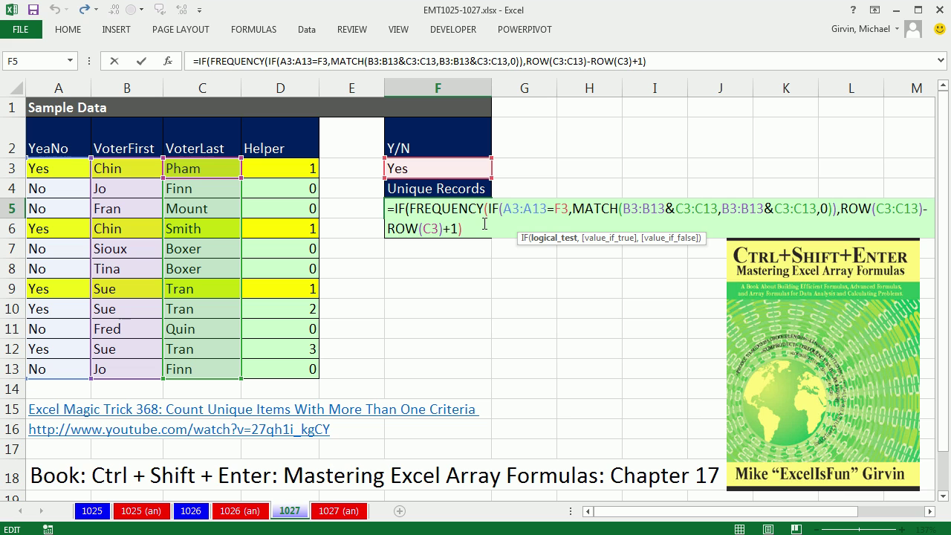
{"action": "type", "text": ","}
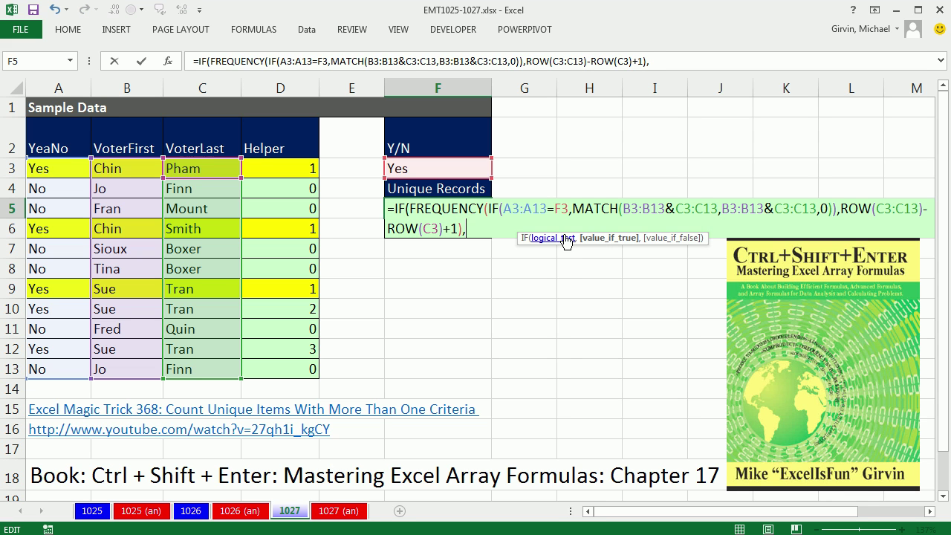
{"action": "type", "text": "1)"}
Step: Evaluate the complete outer IF expression in place to inspect its array, and restore the formula
{"action": "key", "text": "ctrl+shift+Home"}
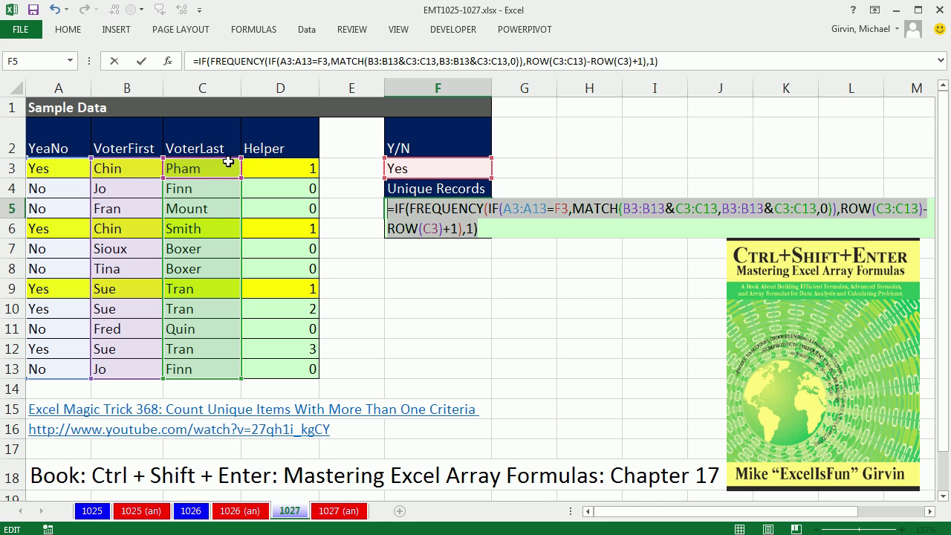
{"action": "key", "text": "F9"}
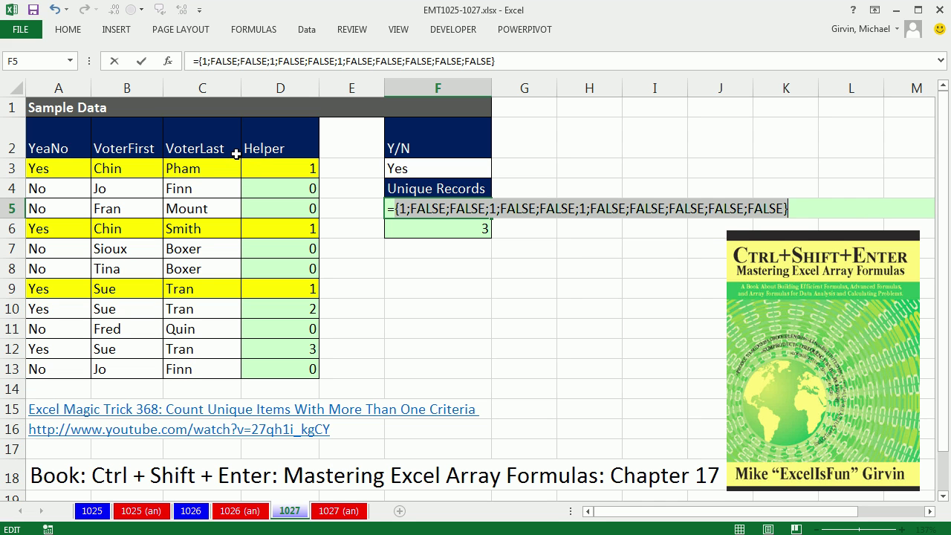
{"action": "key", "text": "ctrl+z"}
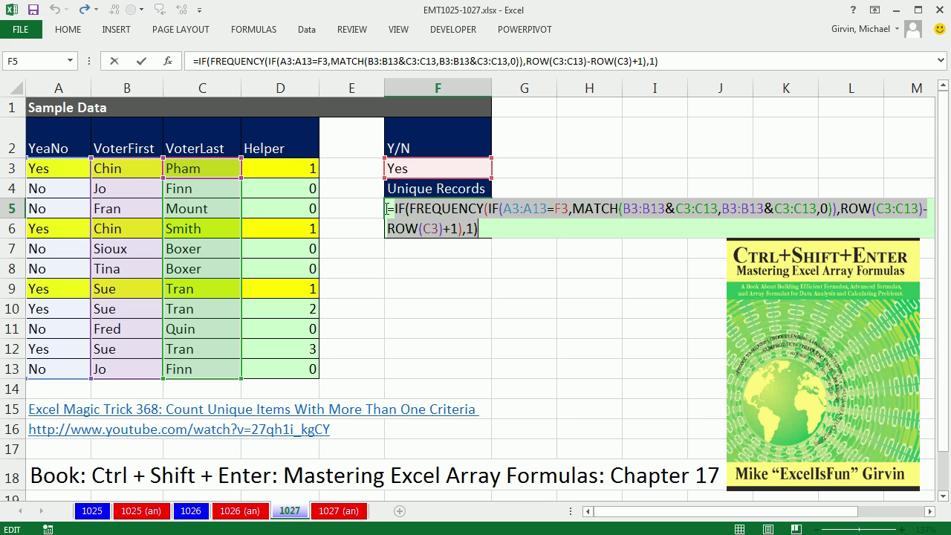
Step: Wrap the whole IF expression in F5 in a SUM function, close its parenthesis, and enter it as an array formula
{"action": "key", "text": "Left"}
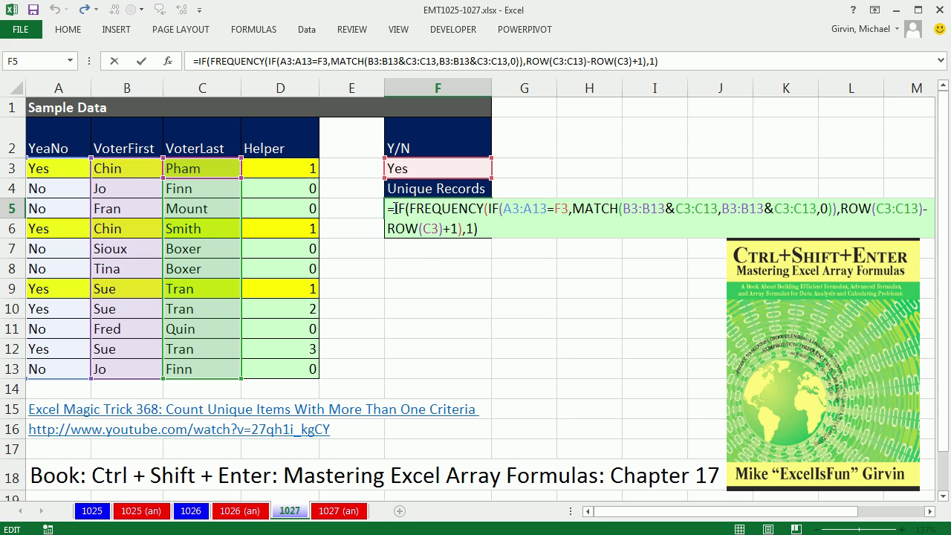
{"action": "type", "text": "sum"}
{"action": "double_click", "coordinate": [428, 261]}
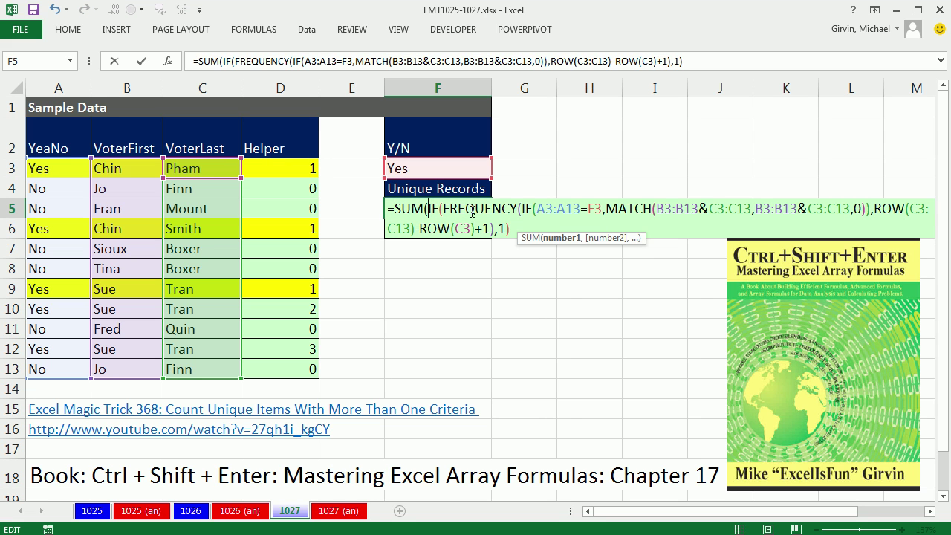
{"action": "left_click", "coordinate": [551, 209]}
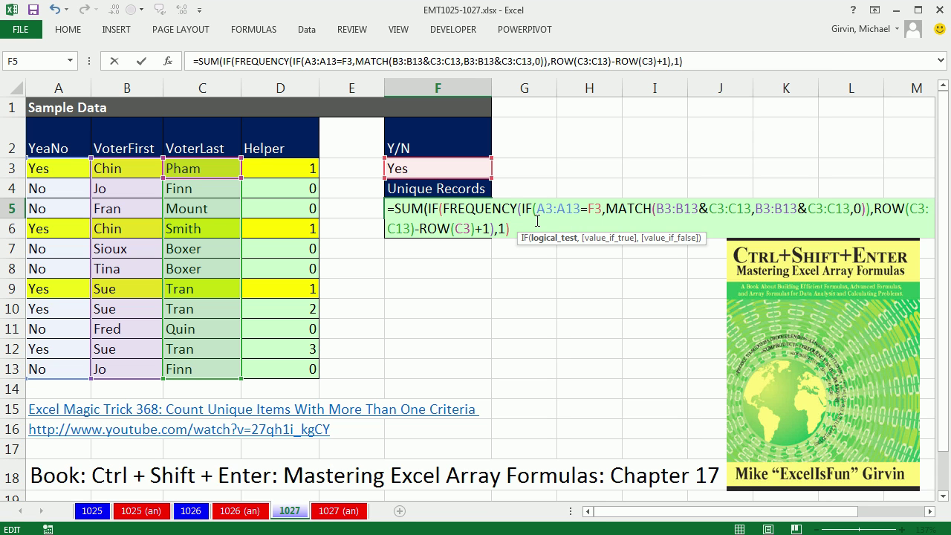
{"action": "left_click", "coordinate": [533, 230]}
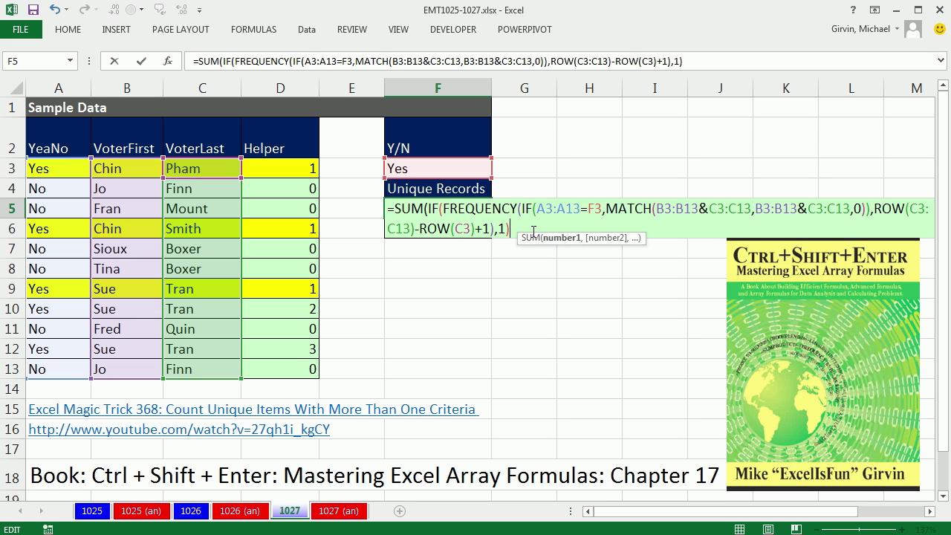
{"action": "type", "text": ")"}
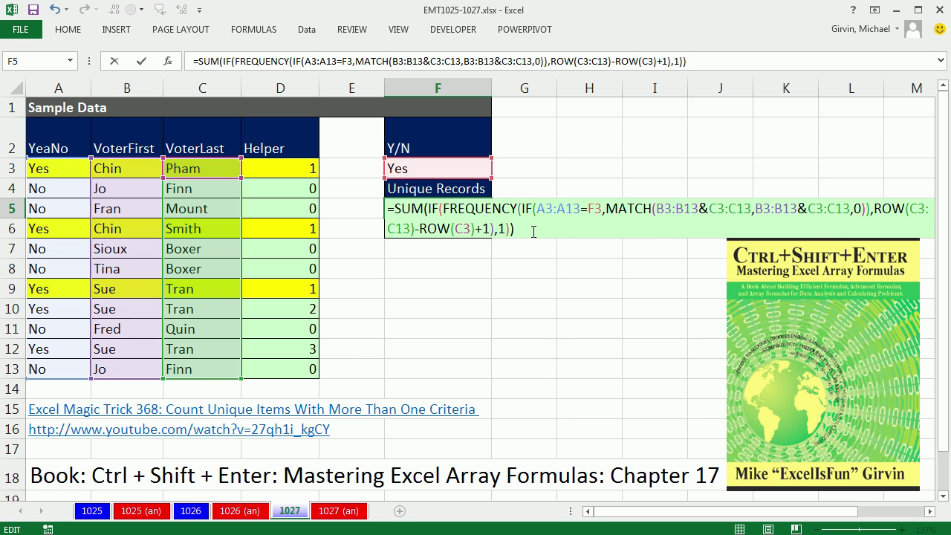
{"action": "key", "text": "ctrl+shift+Return"}
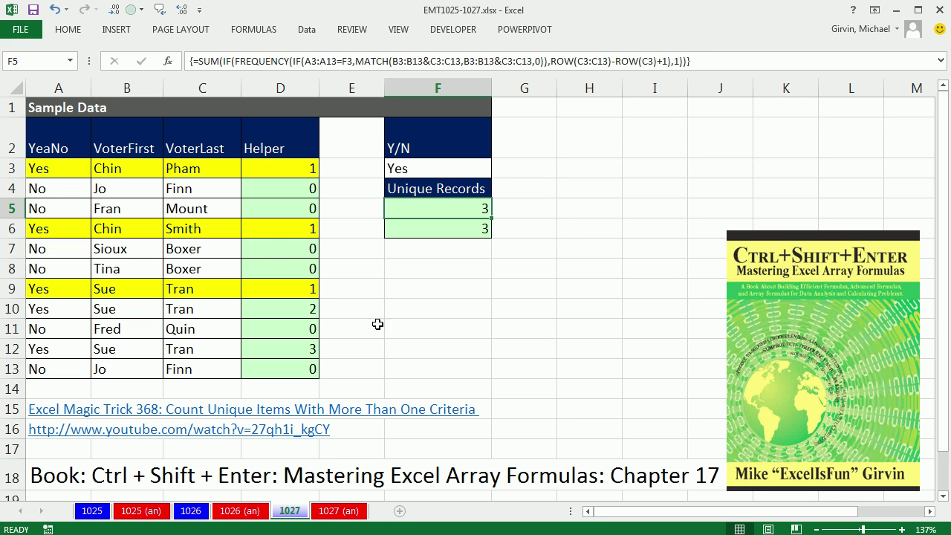
Step: Test the unique counts by inserting "ssad" into the voter's last name in C10, and undo that edit
{"action": "double_click", "coordinate": [184, 308]}
{"action": "type", "text": "ssad"}
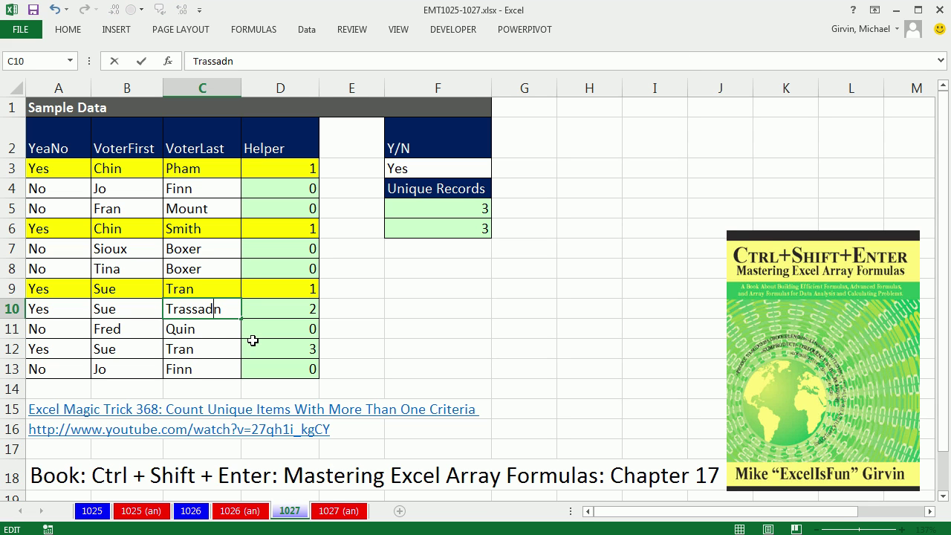
{"action": "key", "text": "ctrl+Return"}
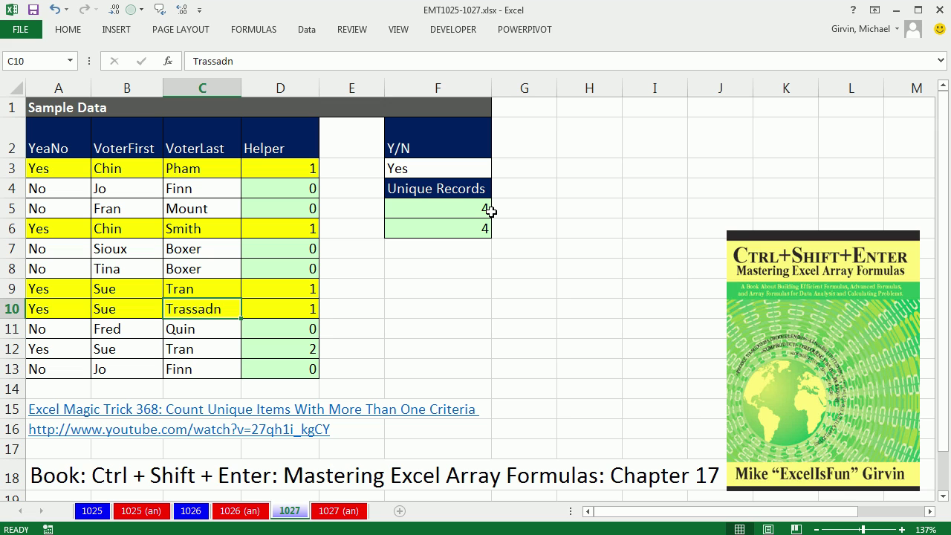
{"action": "key", "text": "ctrl+z"}
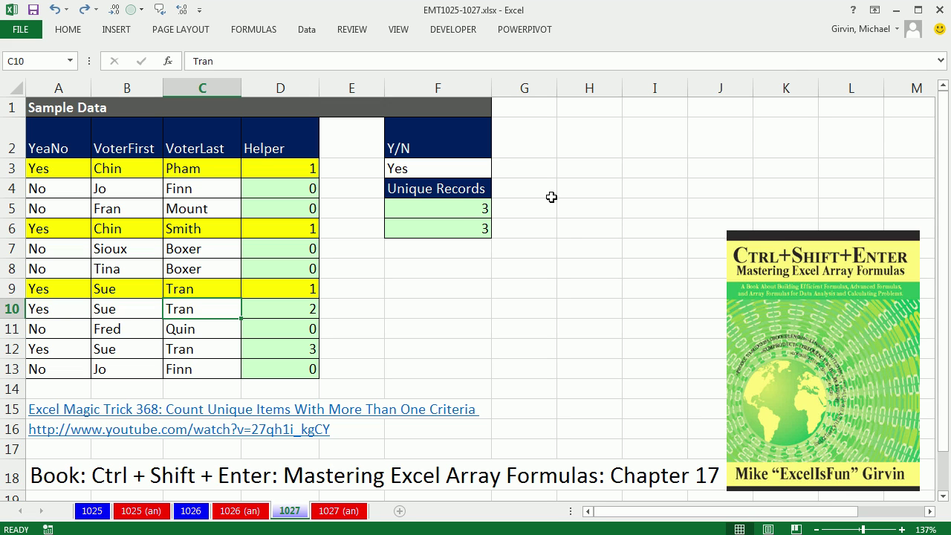